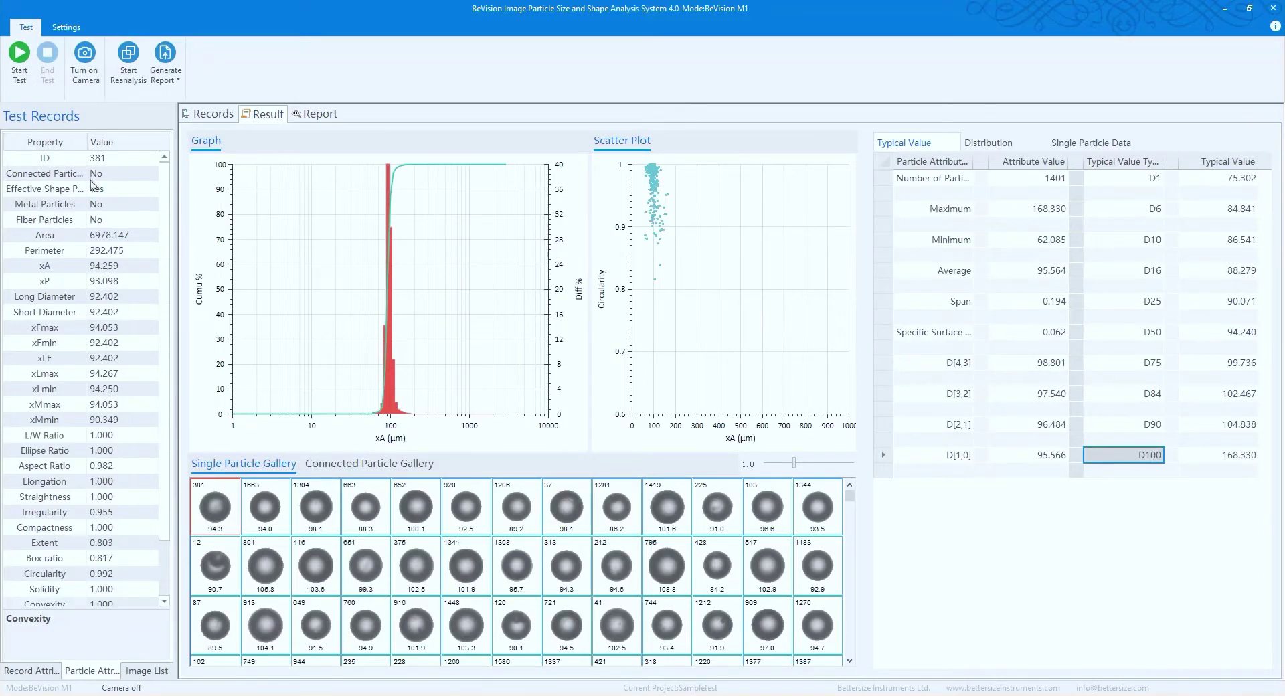
# Read the descriptions of the L/W Ratio, Circularity and Convexity attributes.
pyautogui.click(86, 436)
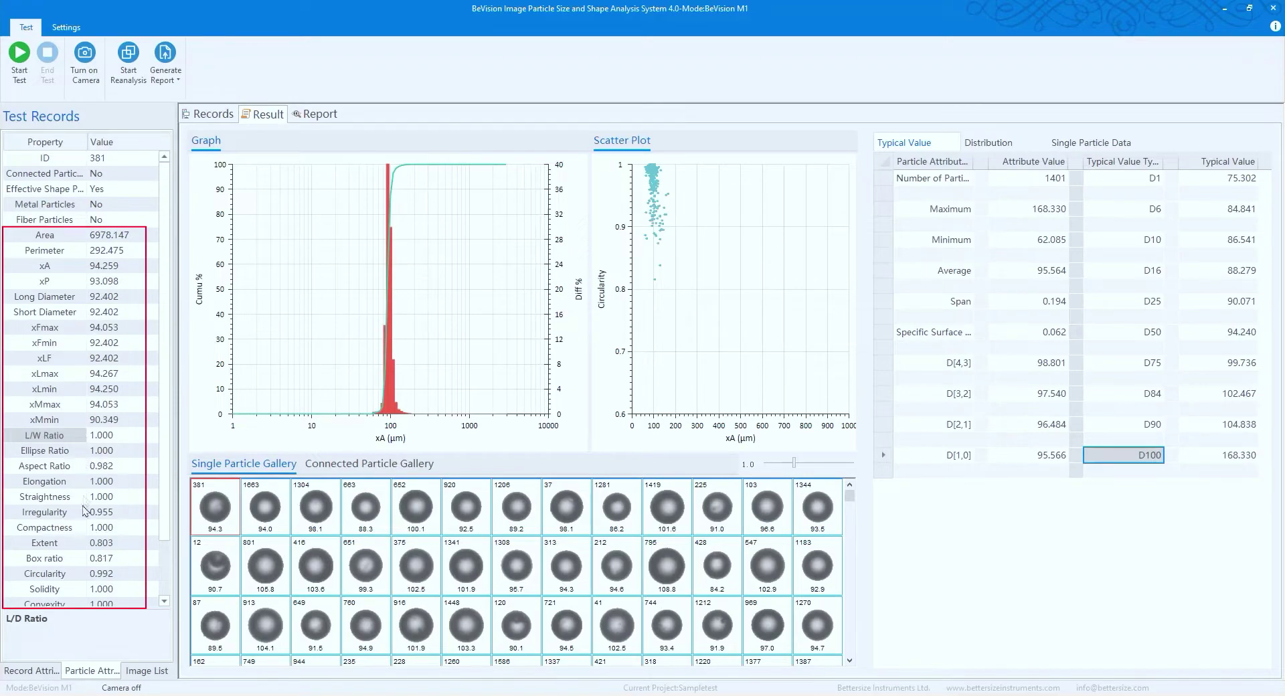
pyautogui.click(80, 574)
pyautogui.scroll(-1, 79, 577)
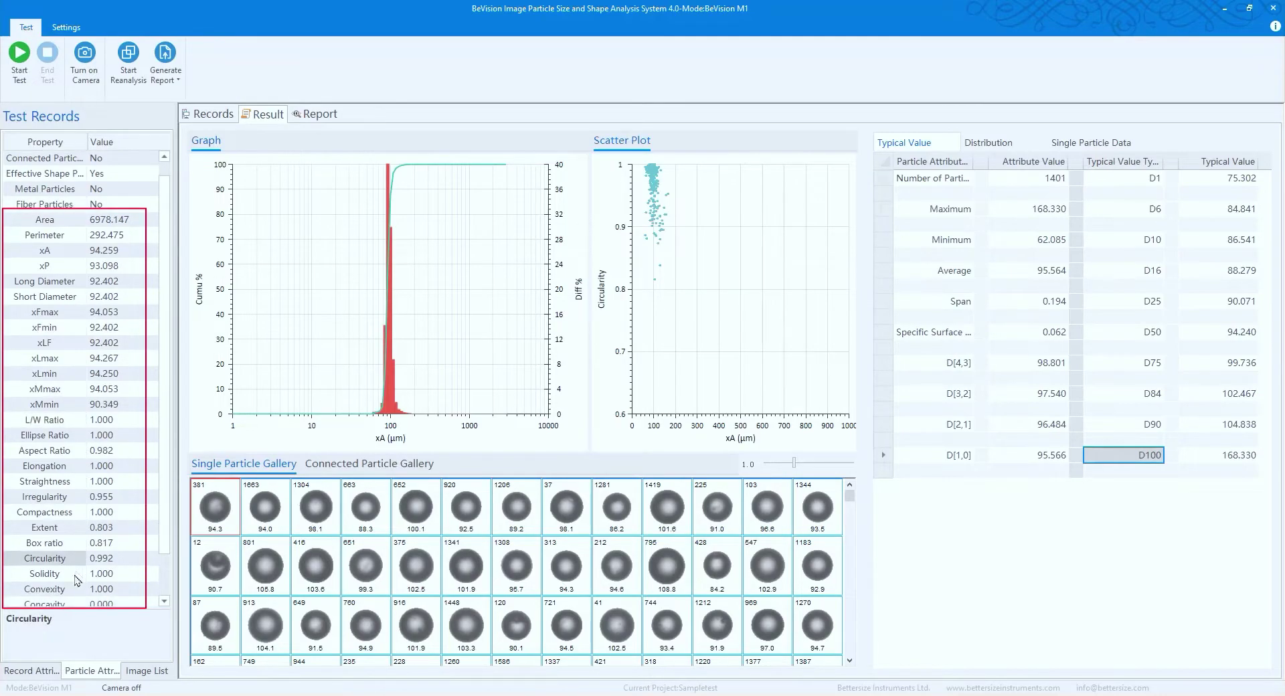
pyautogui.click(73, 595)
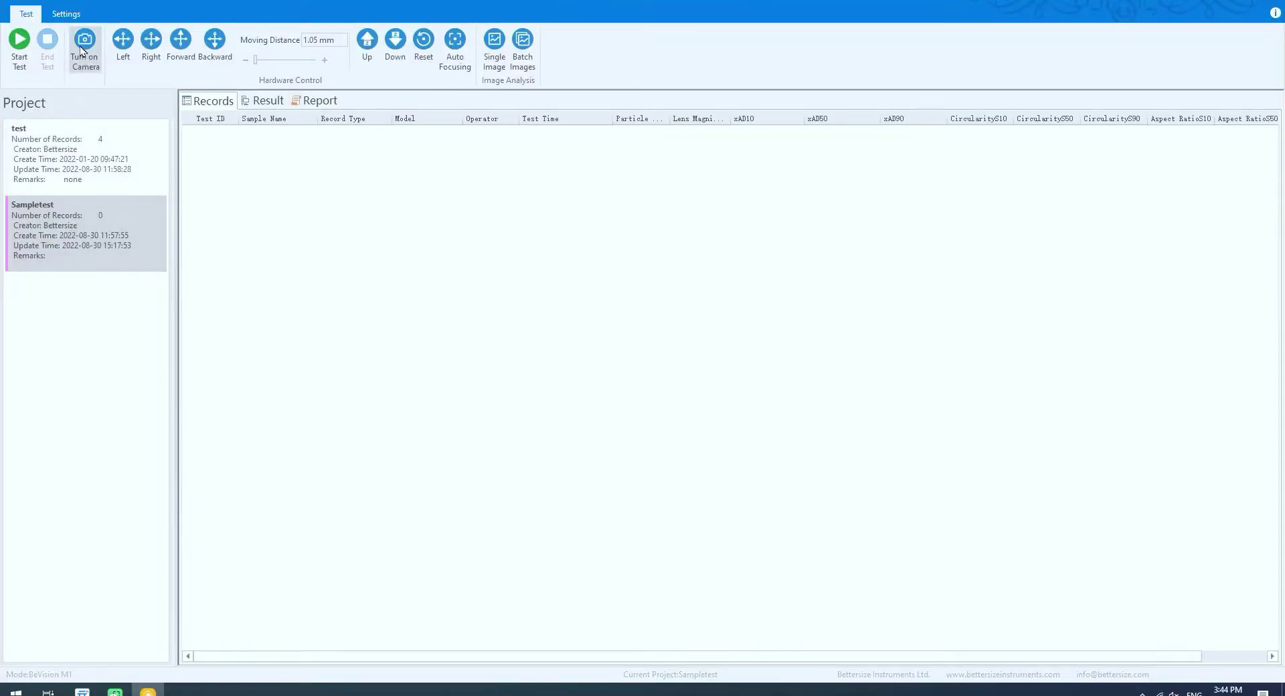
# Turn on the live camera, set the lens magnification and autofocus on the glass beads.
pyautogui.click(81, 49)
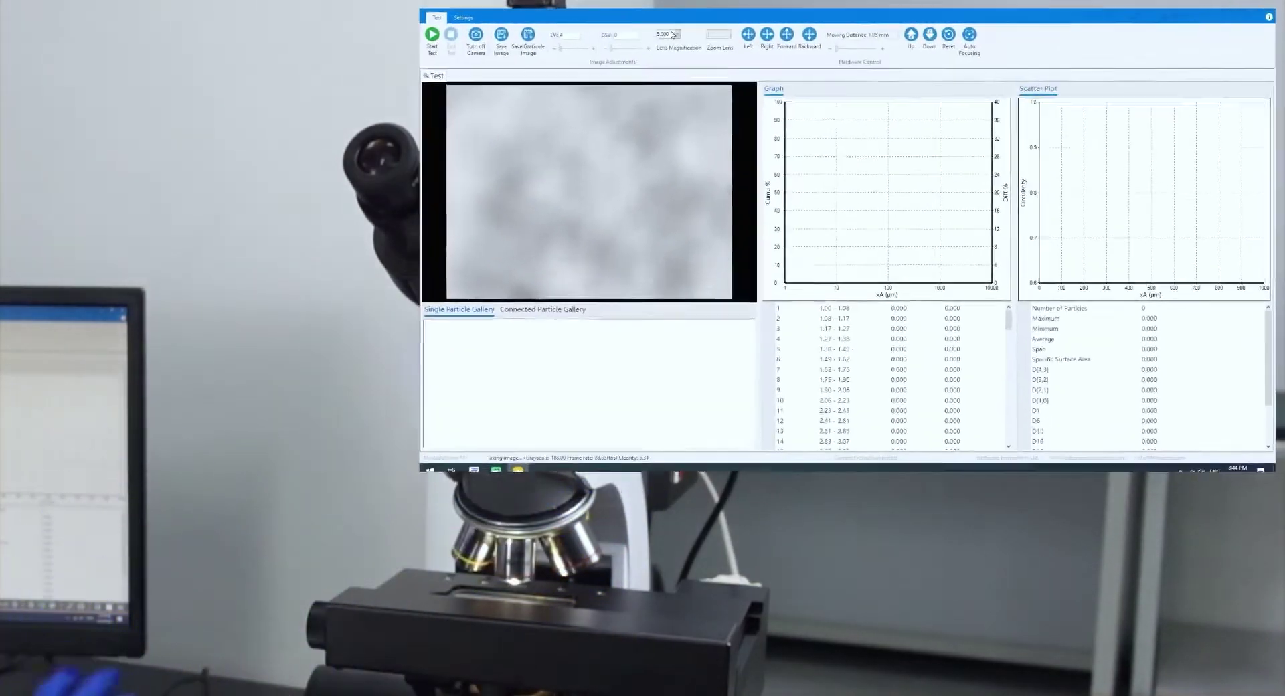
pyautogui.click(672, 35)
pyautogui.click(827, 54)
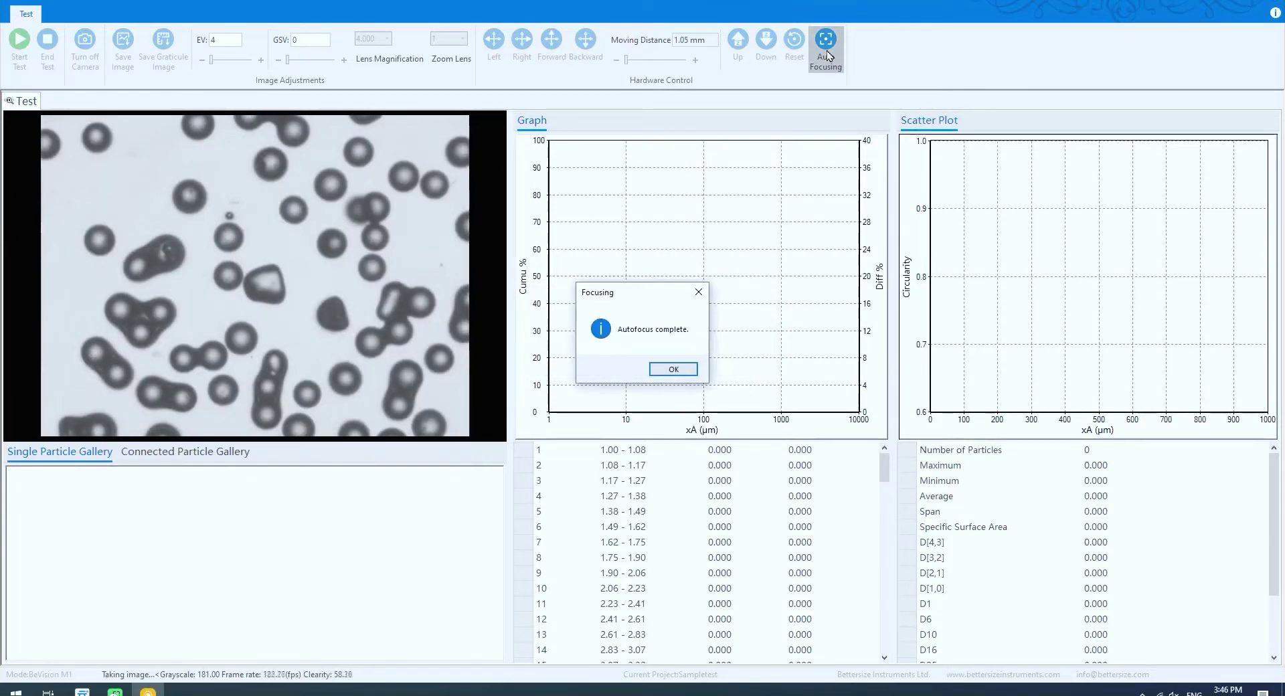
pyautogui.click(673, 368)
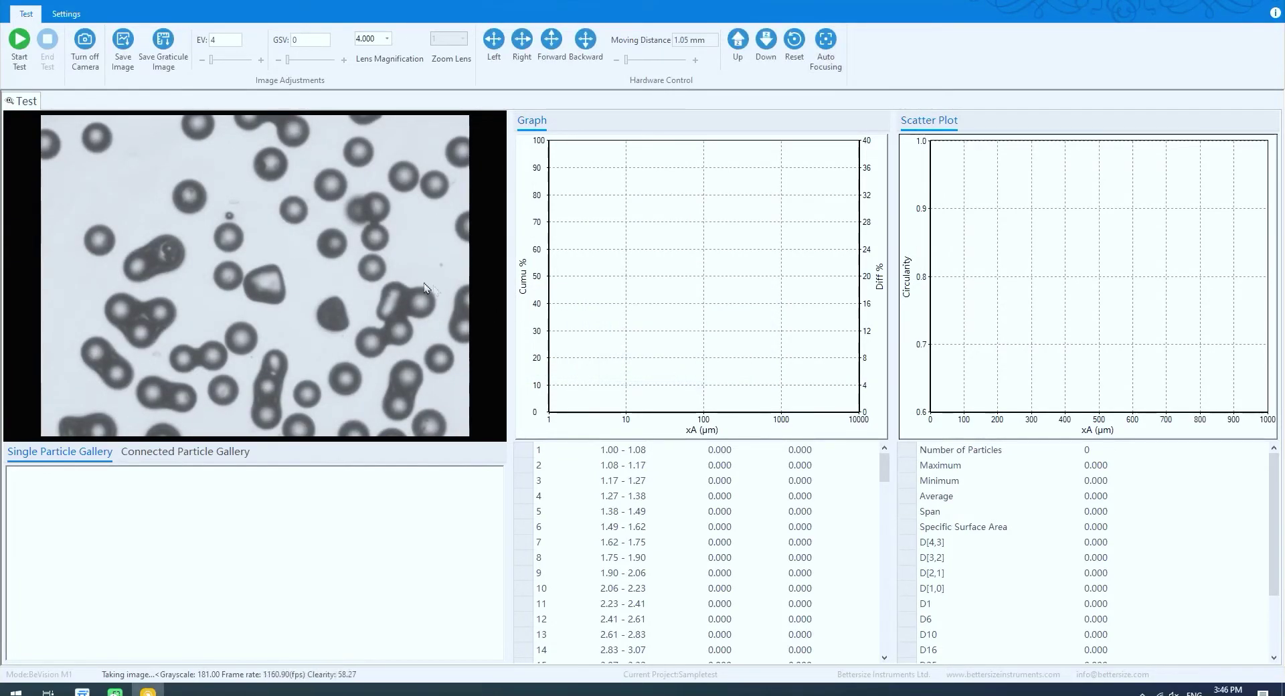
# Save the focused camera snapshot and start a new test.
pyautogui.click(123, 44)
pyautogui.click(1028, 502)
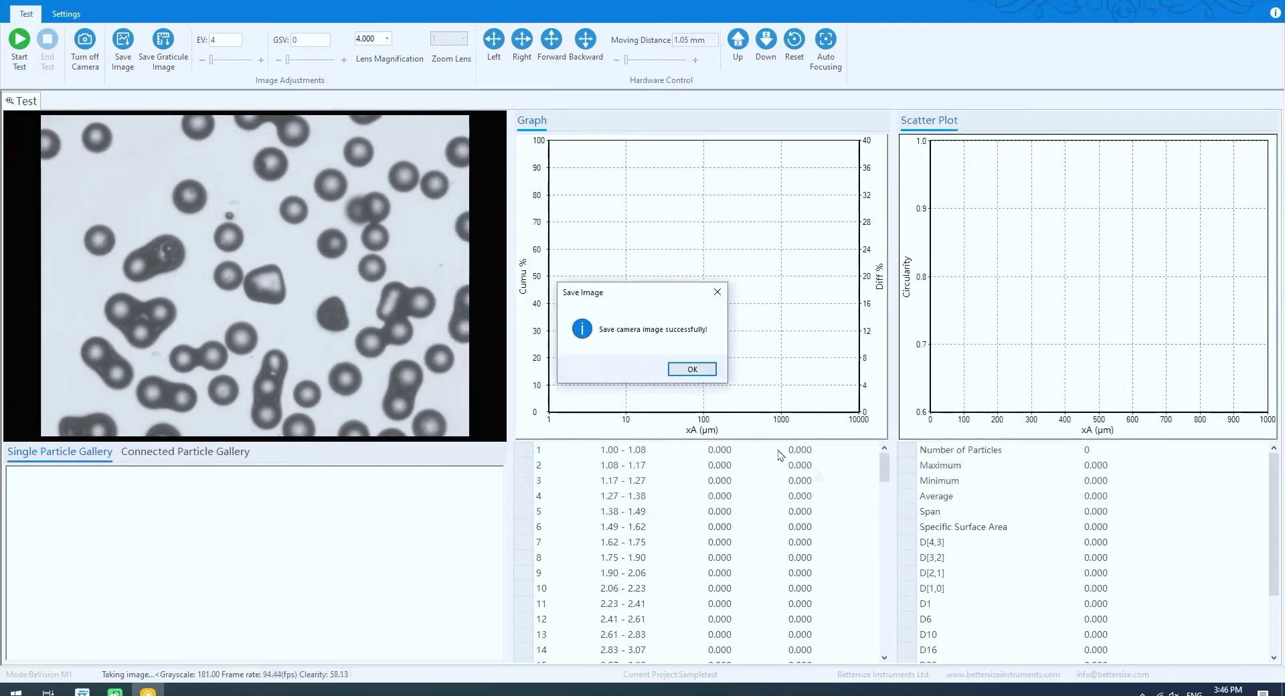
pyautogui.click(693, 369)
pyautogui.click(19, 60)
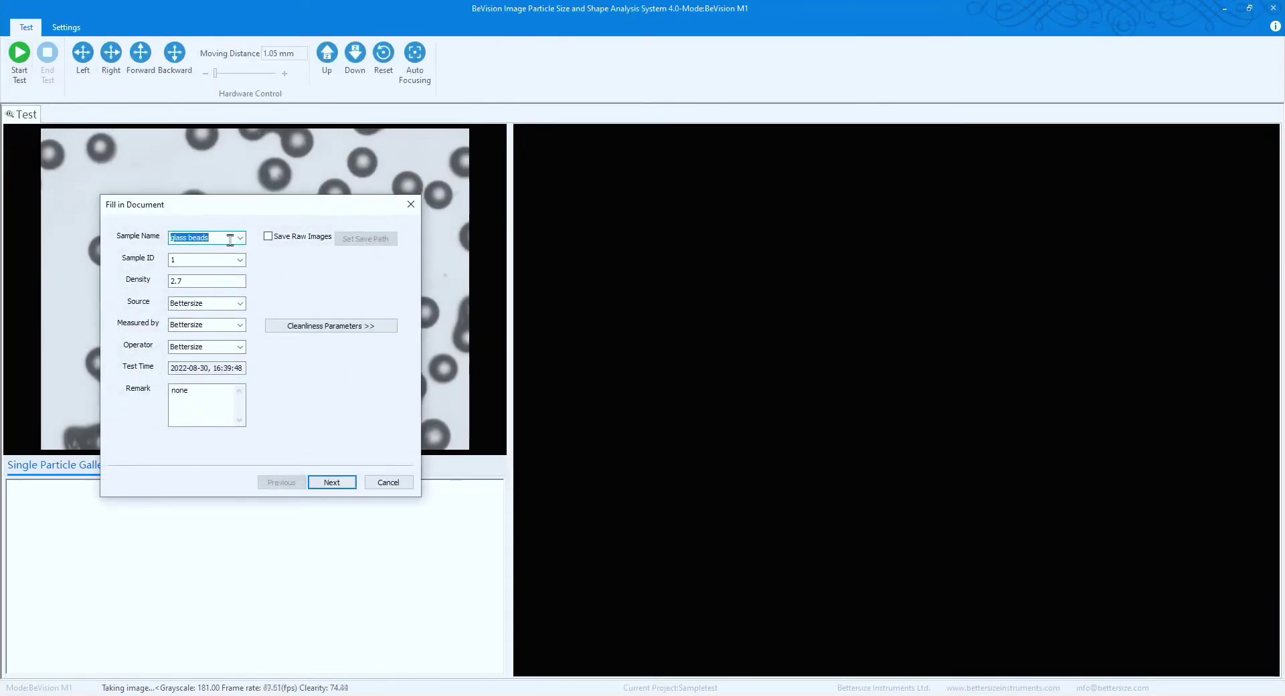
# Choose scan analysis with a centred 2 cm square scan region.
pyautogui.click(330, 483)
pyautogui.click(127, 309)
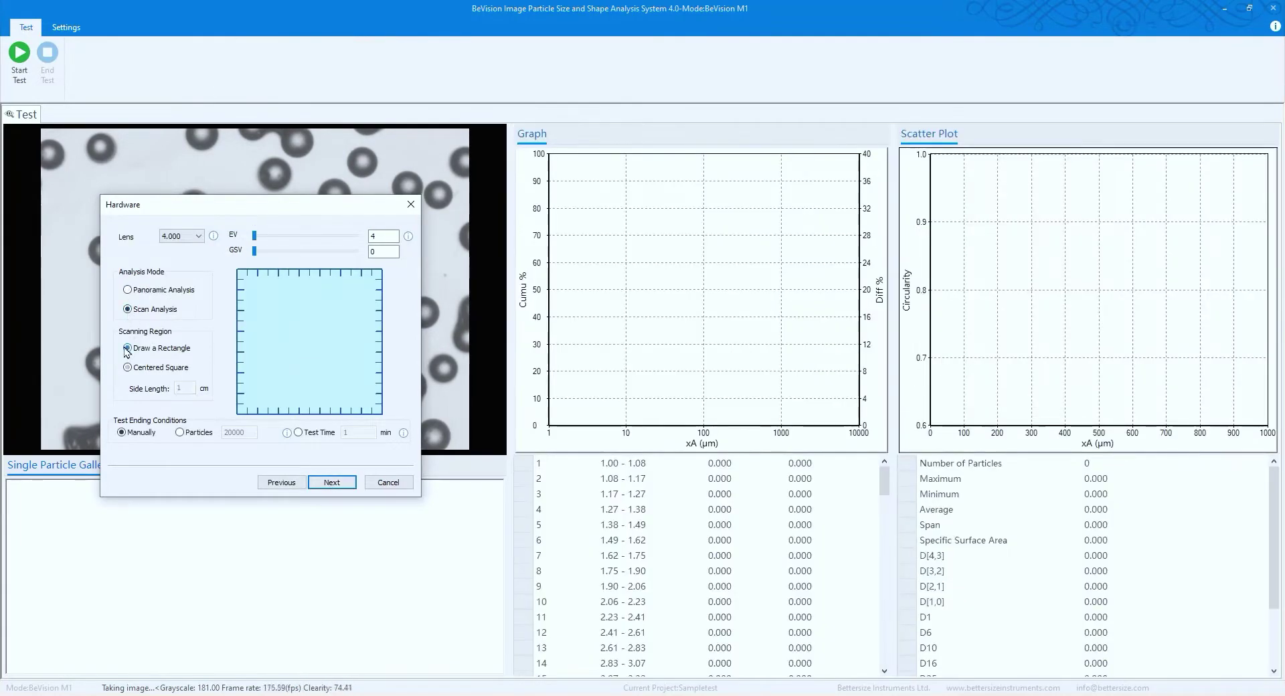
pyautogui.moveTo(281, 319); pyautogui.dragTo(256, 392)
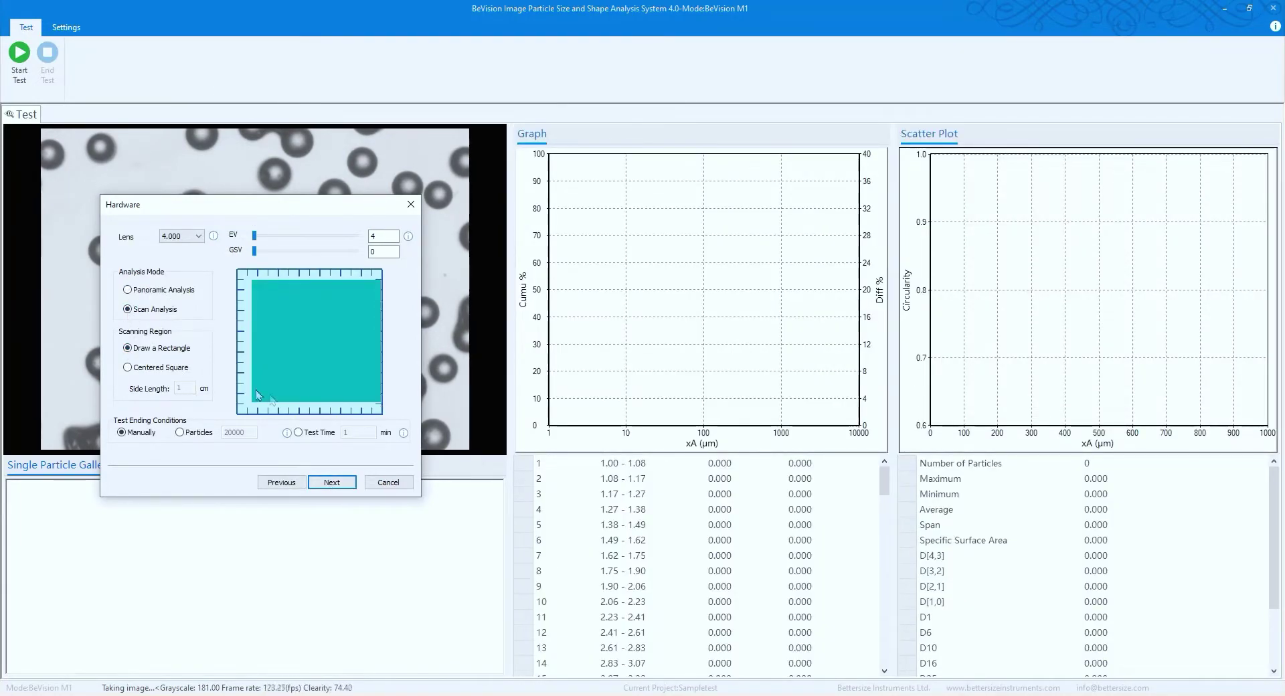
pyautogui.click(127, 368)
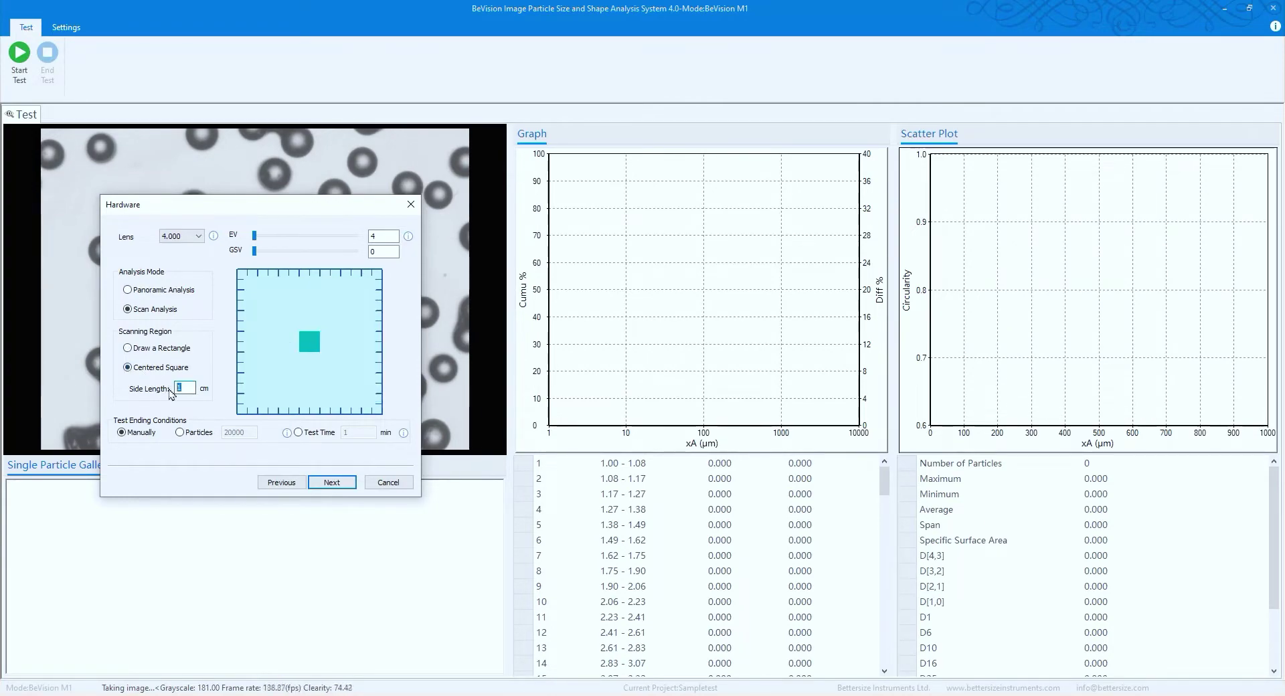
pyautogui.write('2')
pyautogui.click(331, 482)
# Load the saved bead snapshot into the processing preview and clear the existing sequence.
pyautogui.click(158, 241)
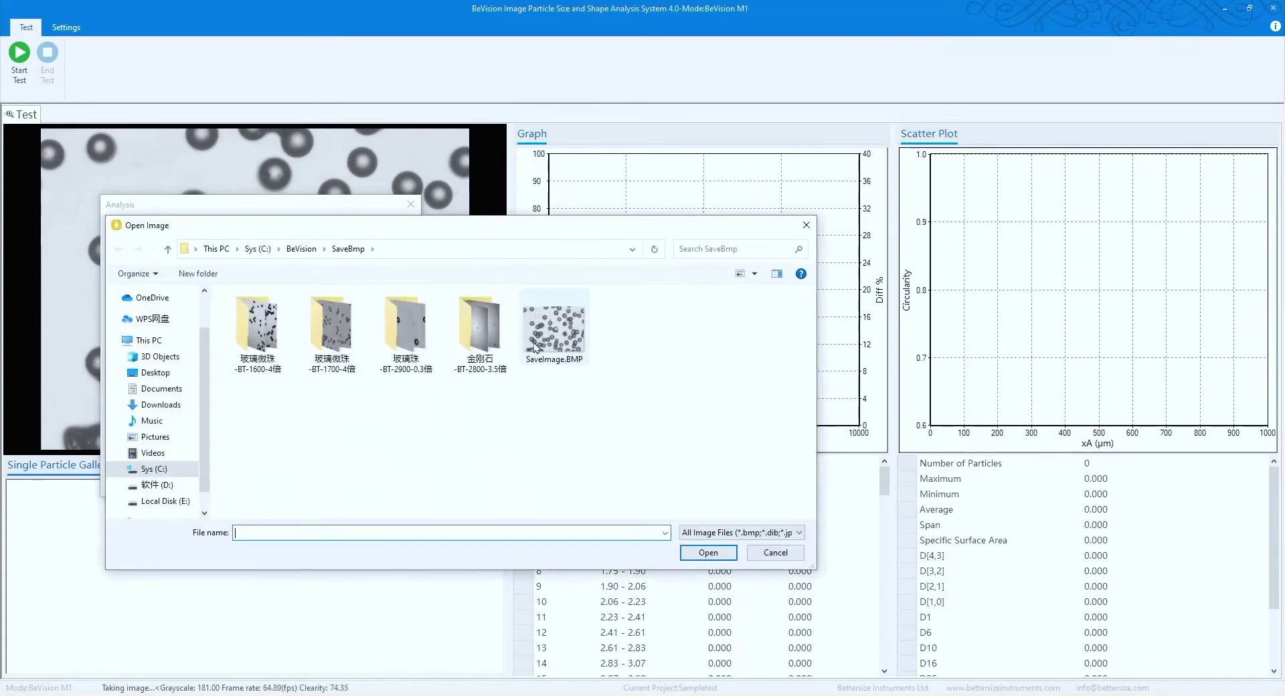
pyautogui.click(548, 335)
pyautogui.doubleClick(549, 335)
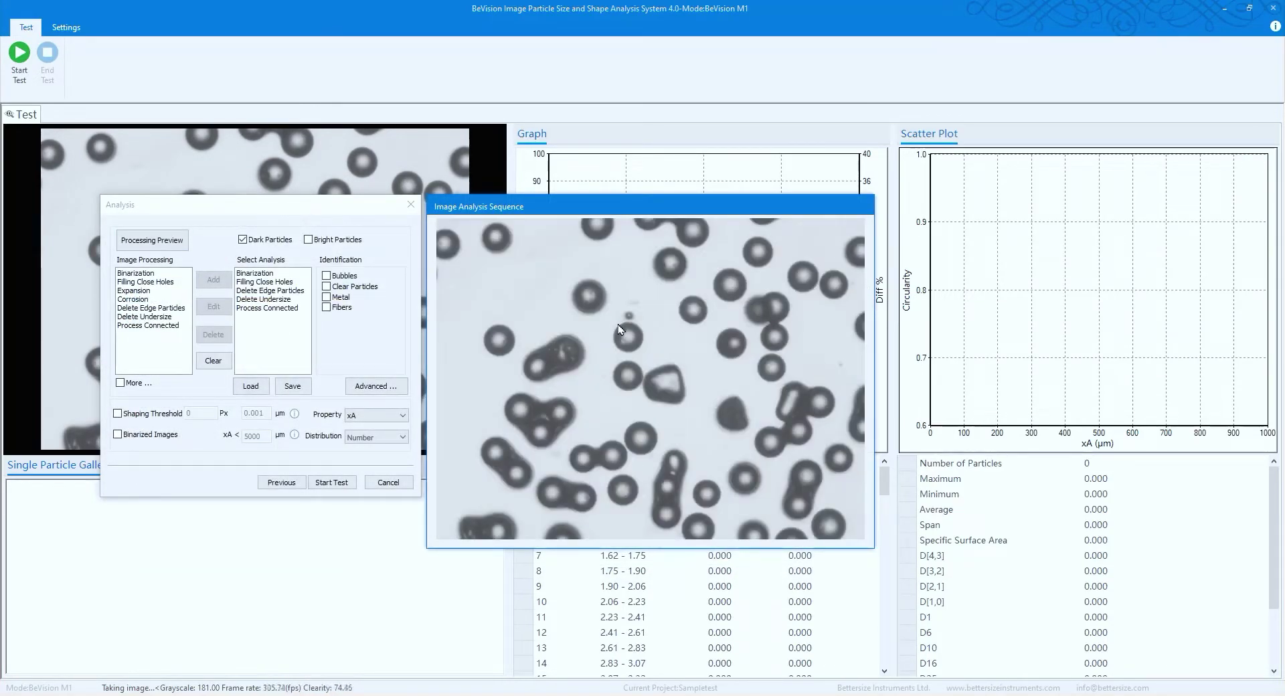
pyautogui.click(208, 362)
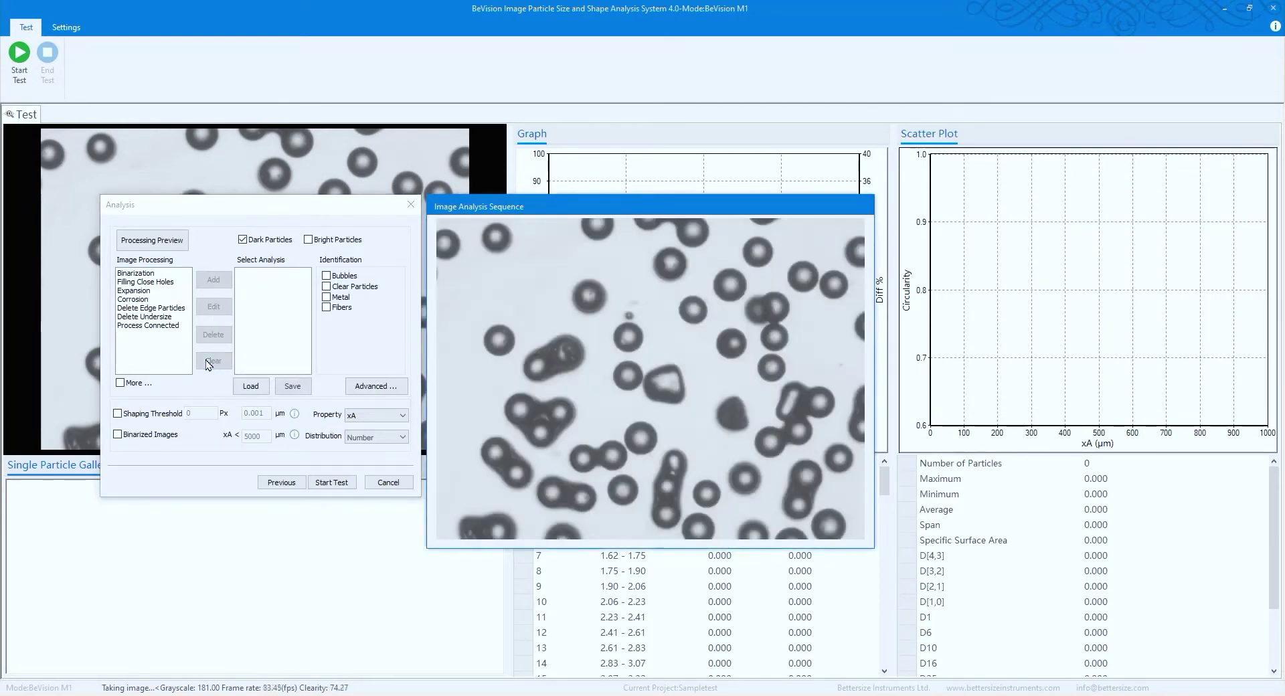
# Add binarization, hole filling, edge-particle deletion, undersize removal and connected-particle processing steps.
pyautogui.doubleClick(136, 274)
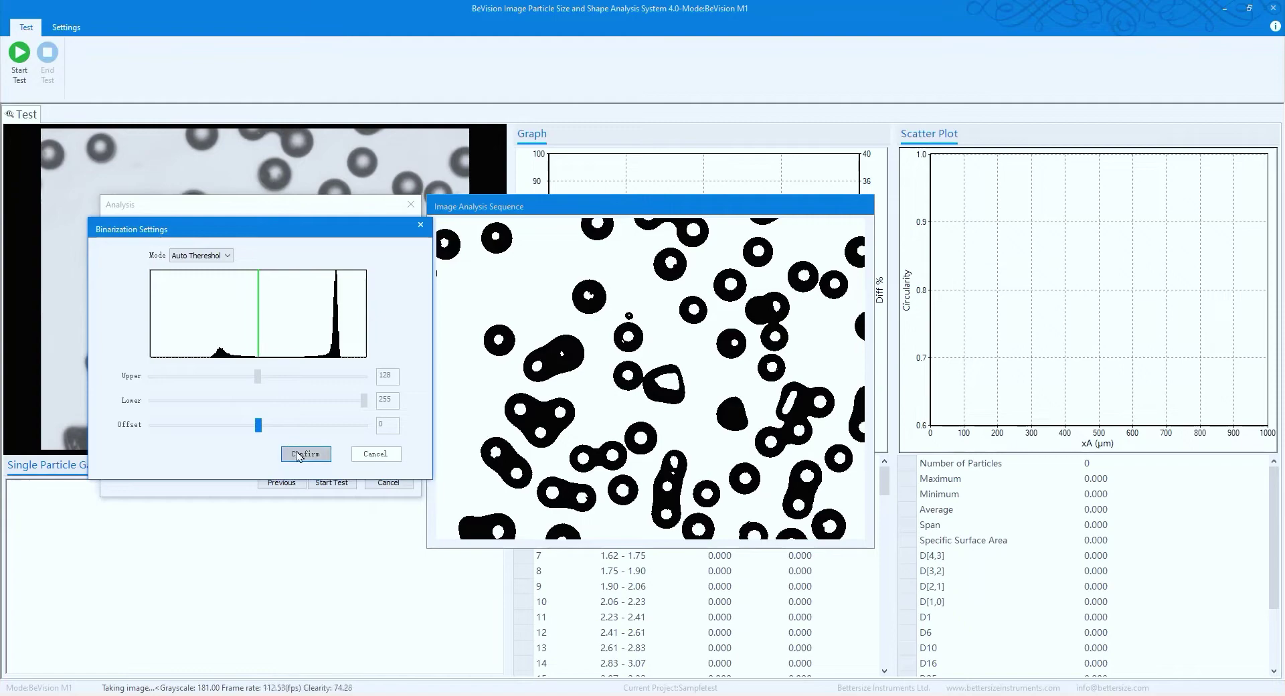
pyautogui.click(298, 457)
pyautogui.doubleClick(144, 282)
pyautogui.doubleClick(163, 308)
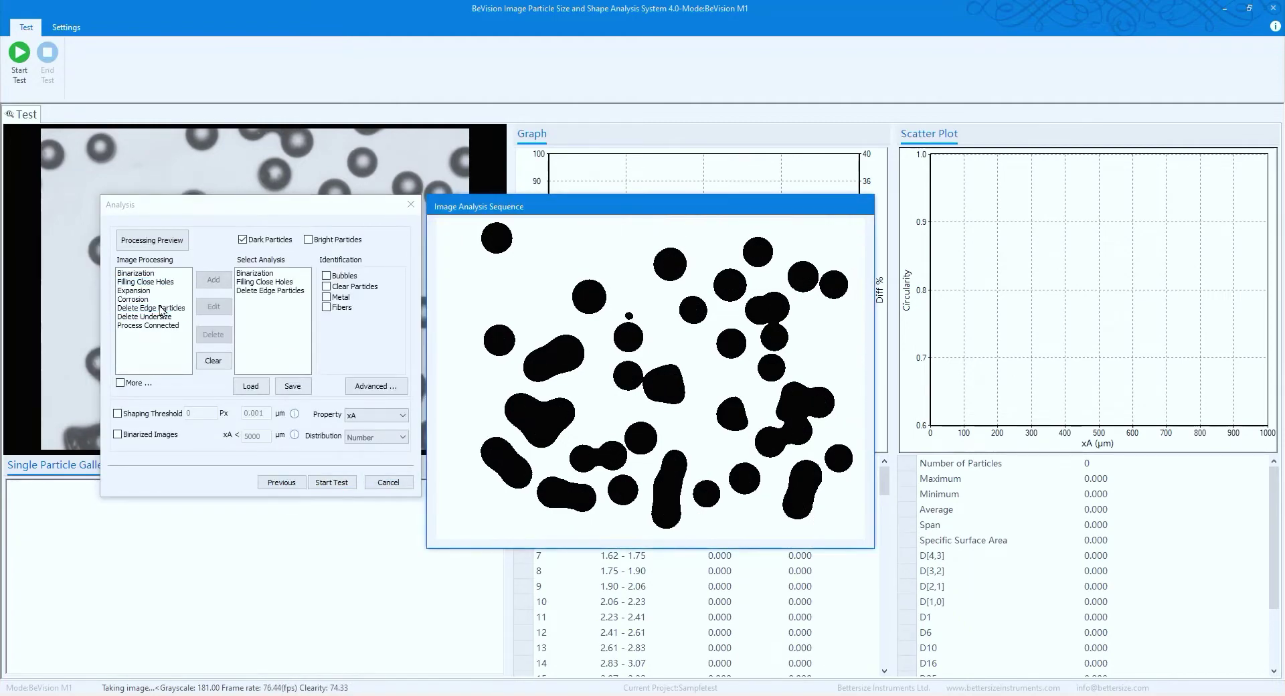
pyautogui.doubleClick(155, 317)
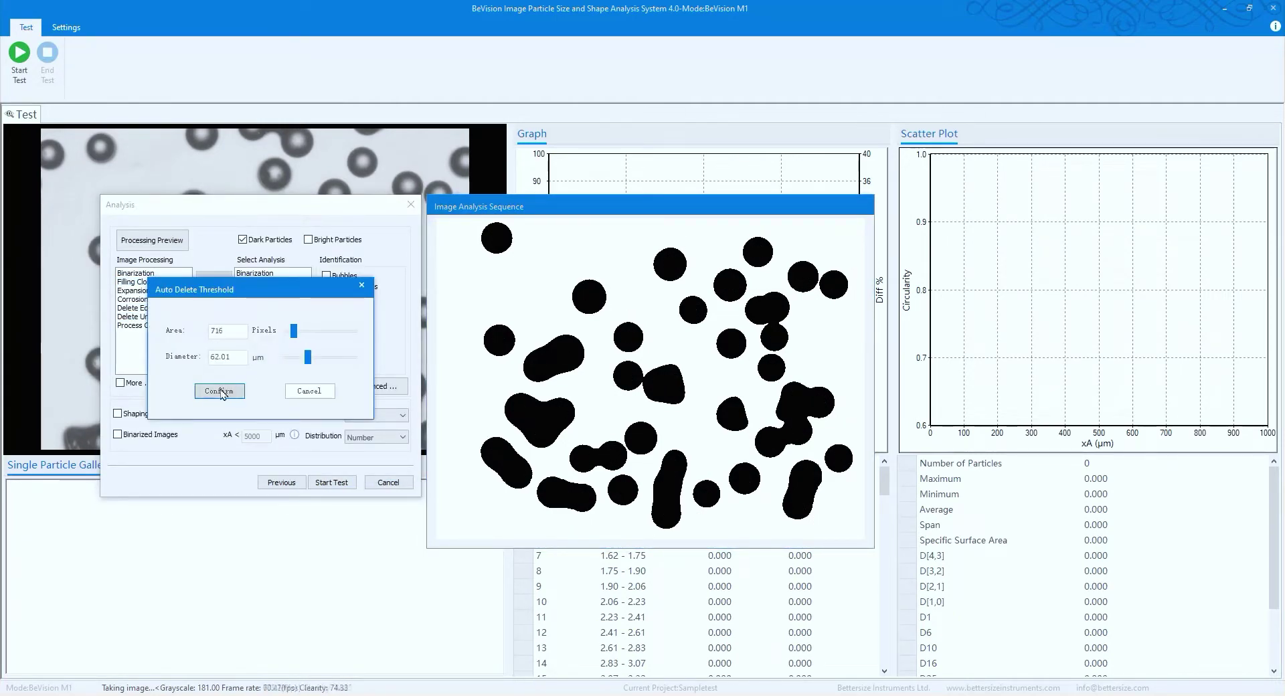
pyautogui.click(220, 392)
pyautogui.doubleClick(154, 325)
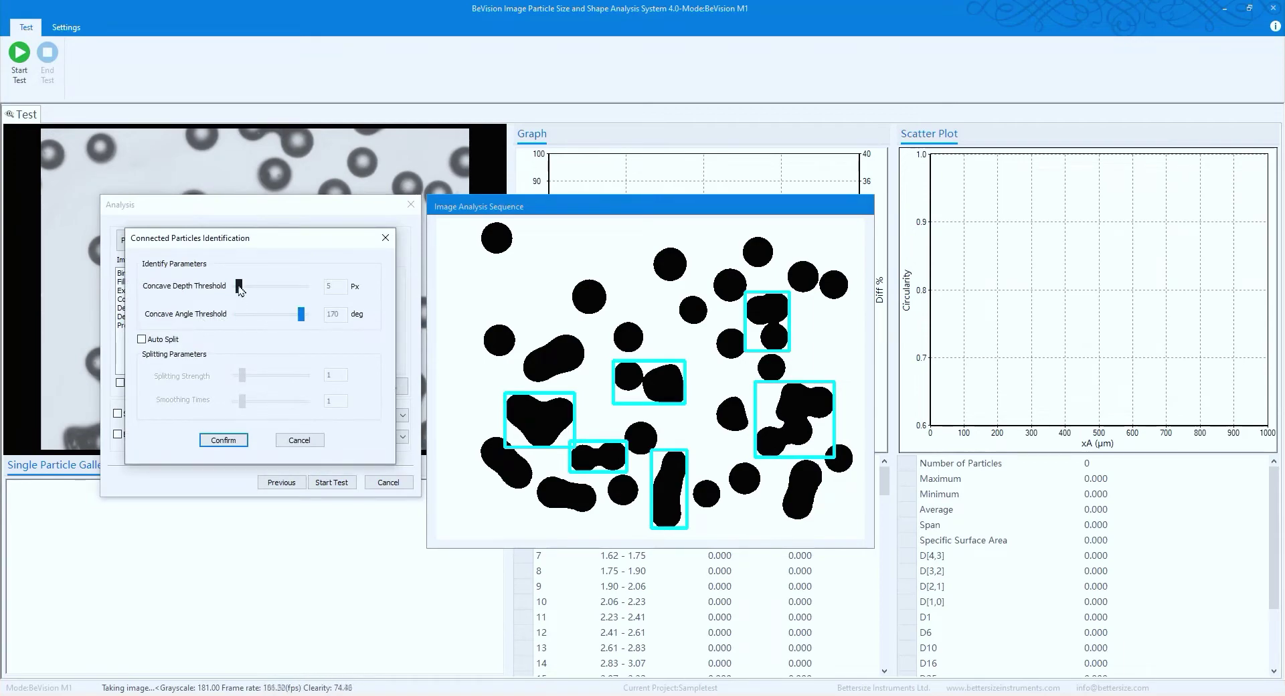
pyautogui.click(223, 440)
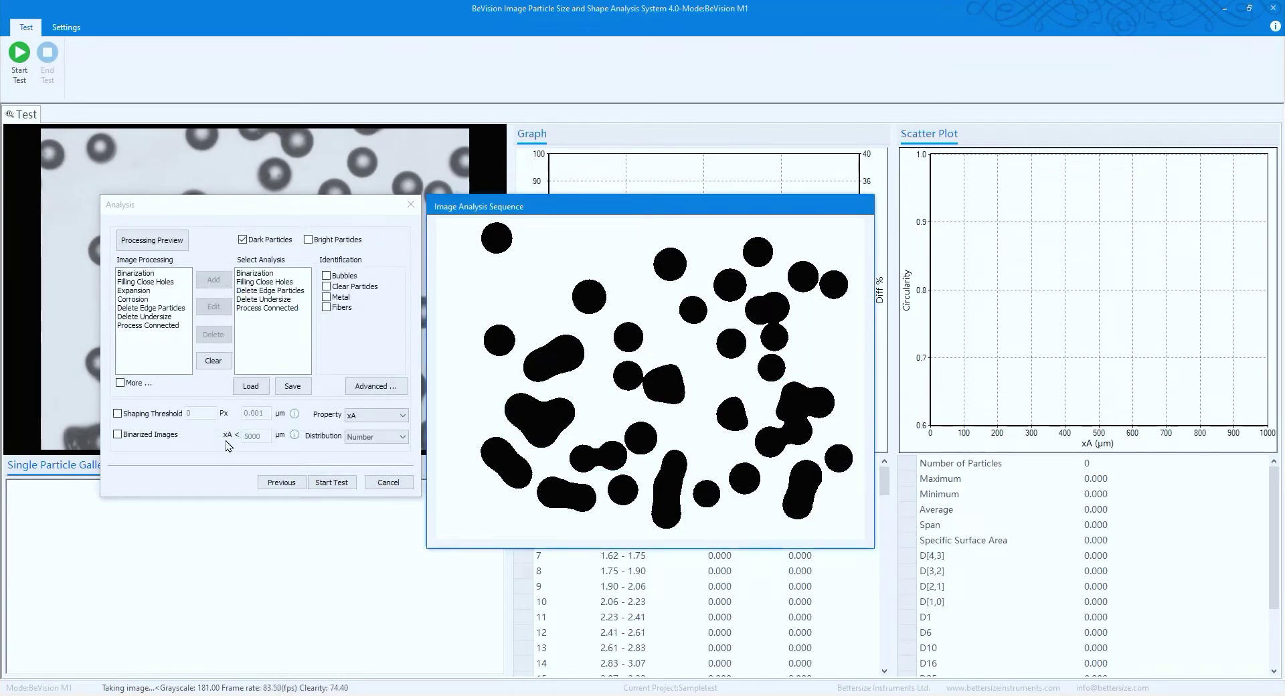
# Try clear-particle and fiber identification, then back out of both.
pyautogui.click(326, 296)
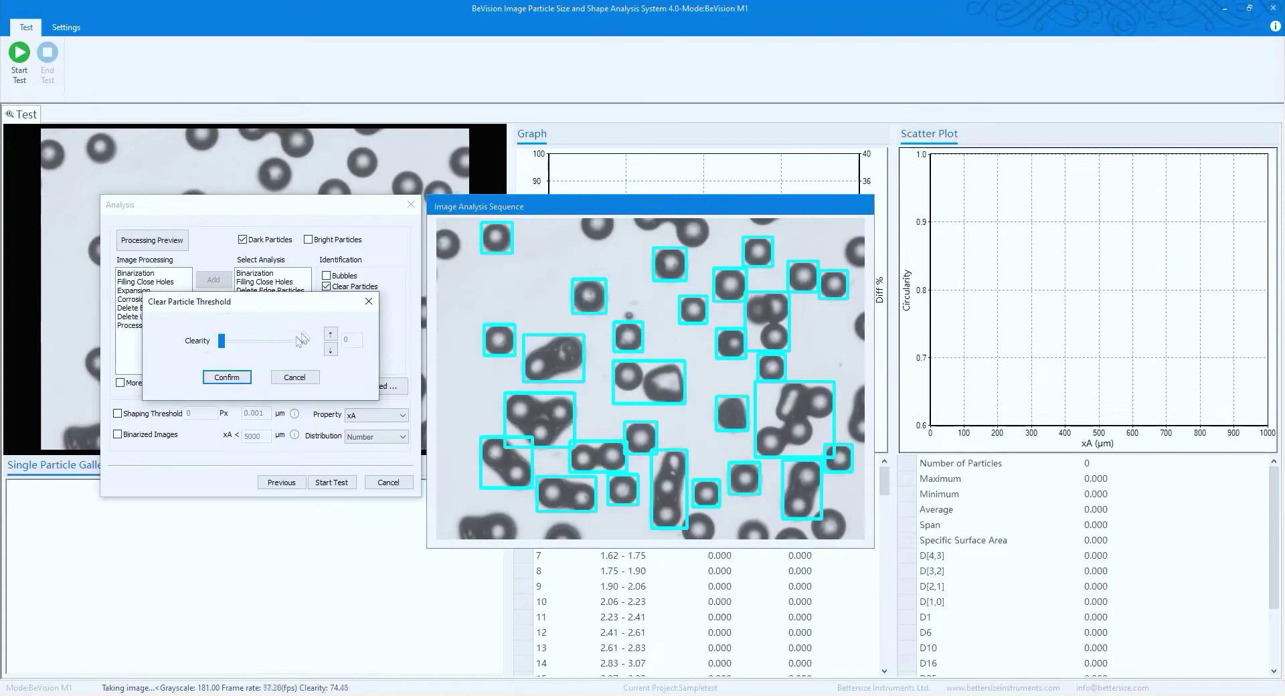
pyautogui.click(292, 391)
pyautogui.click(326, 307)
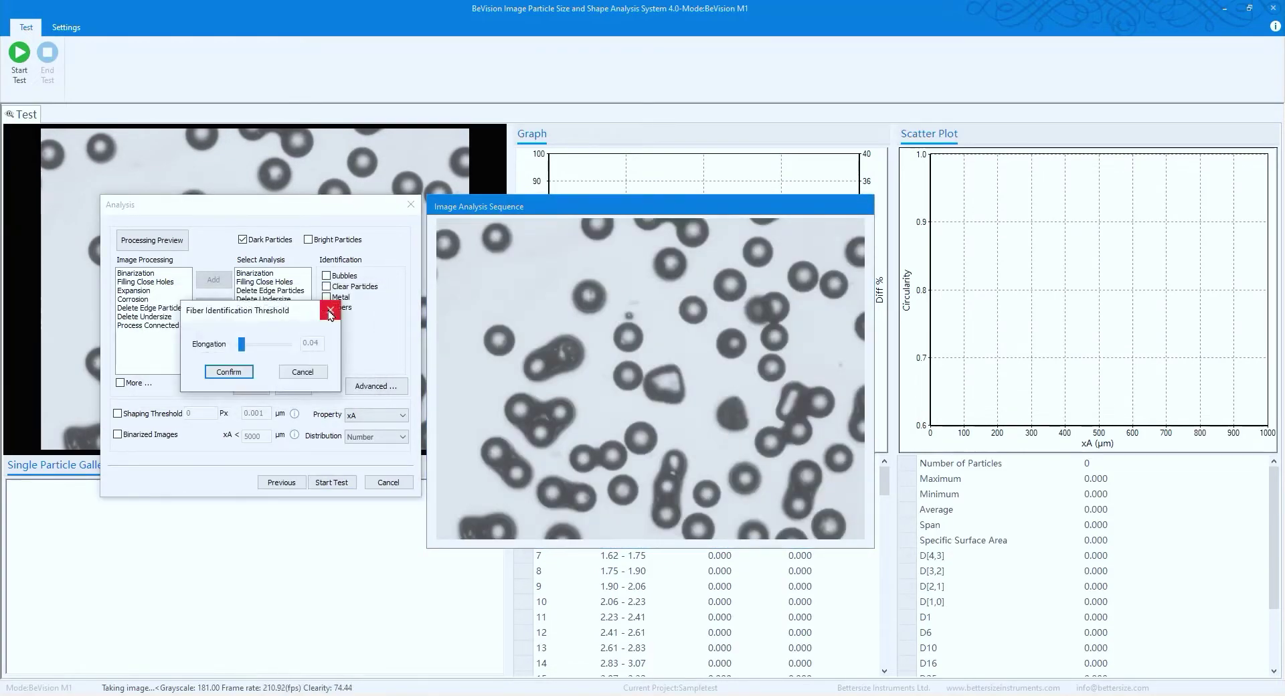
pyautogui.click(289, 372)
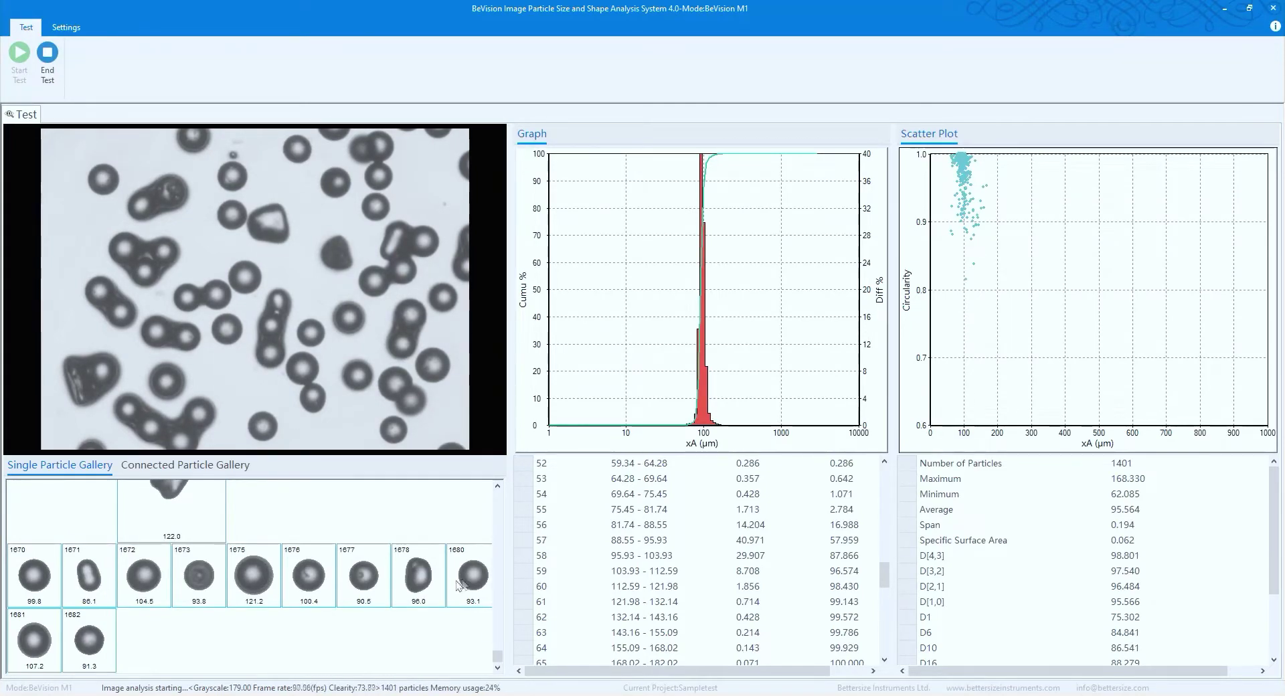
# End the glass-bead test at 1401 particles, saving it as record 10.
pyautogui.click(46, 54)
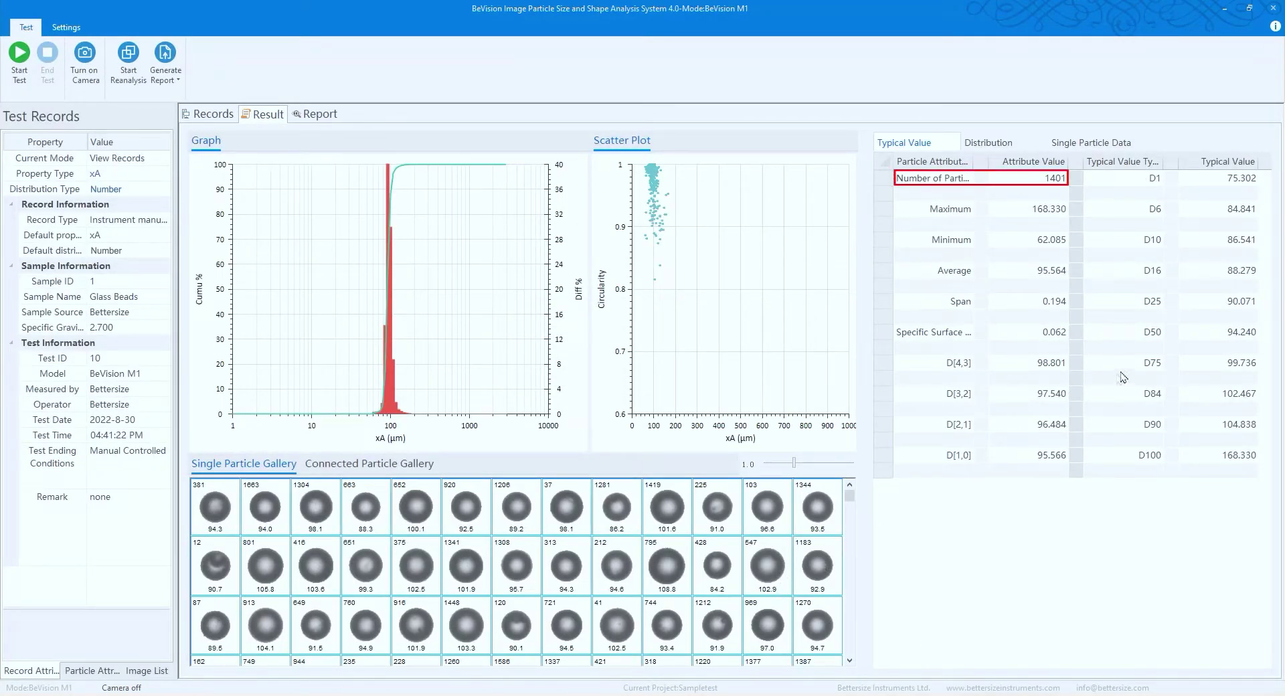
# Inspect the D50, D1 and D100 typical values and select particle 381 in the gallery.
pyautogui.click(1159, 335)
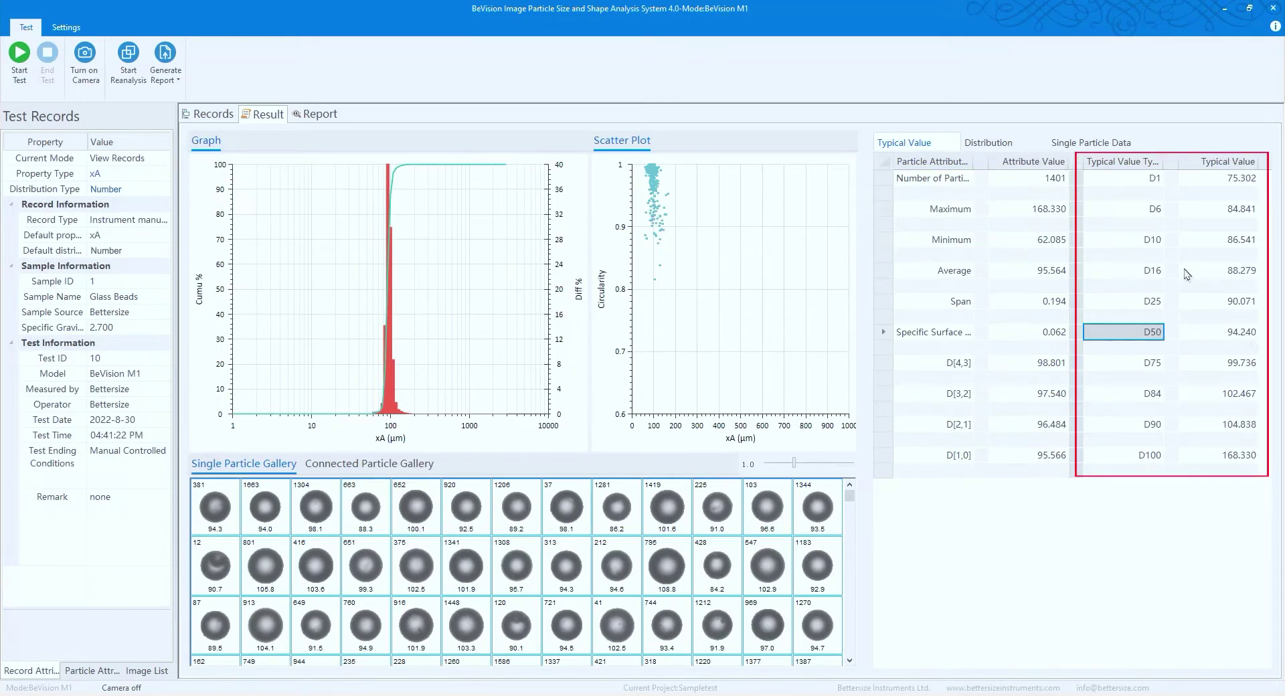
pyautogui.click(1153, 181)
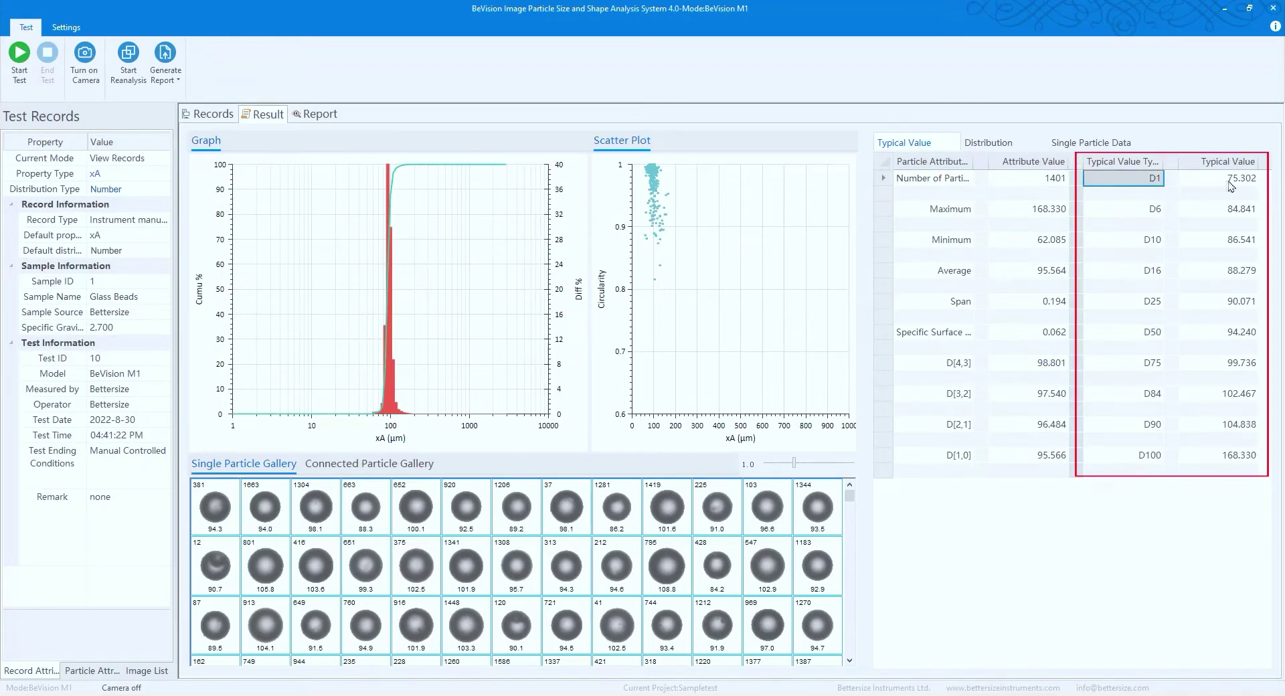
pyautogui.click(1154, 460)
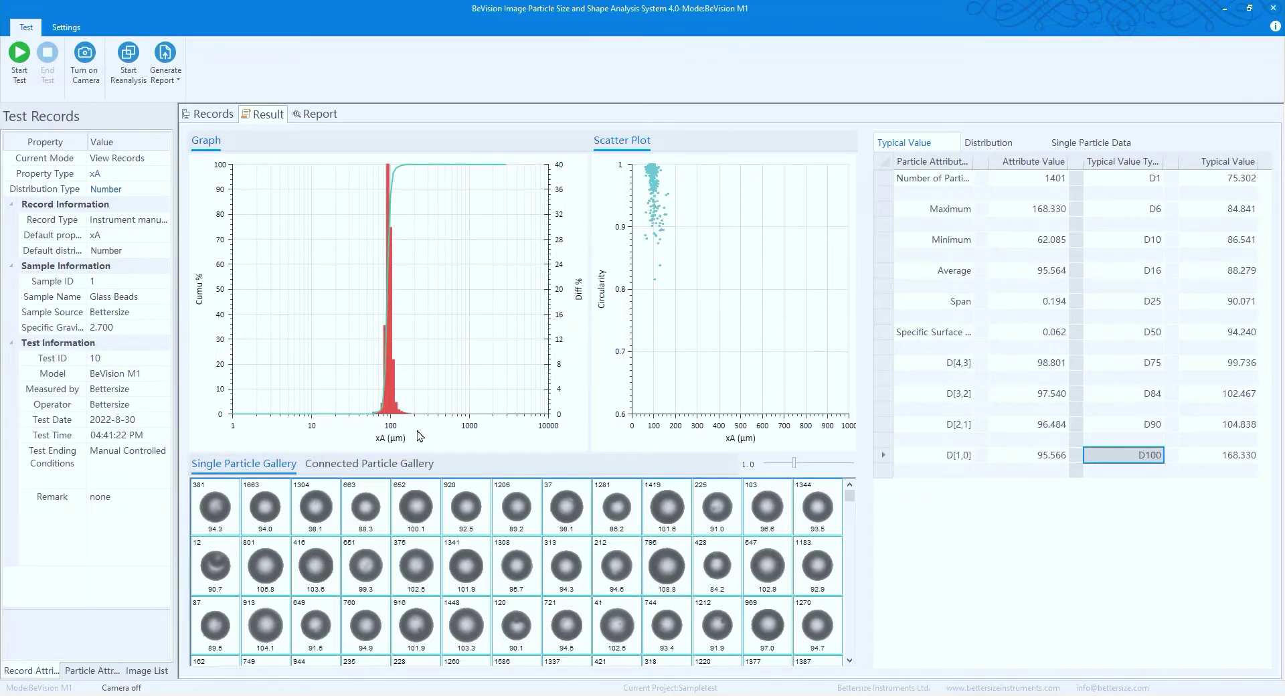
pyautogui.click(214, 514)
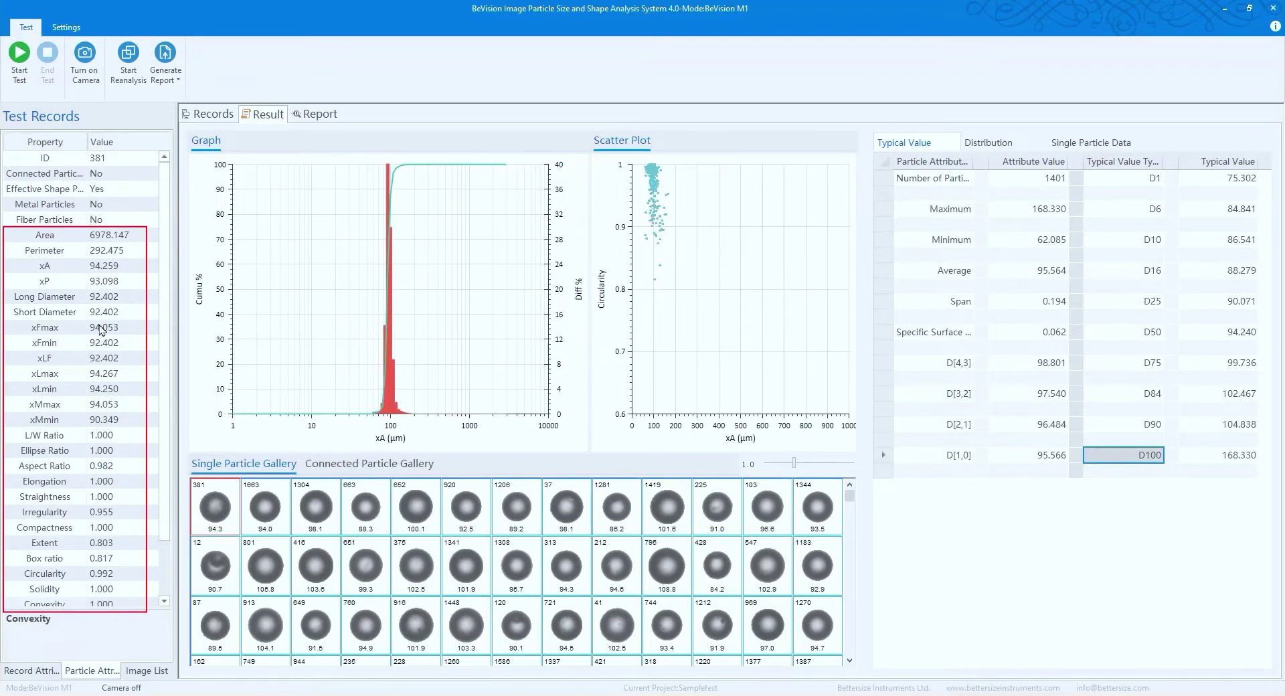
# Read the L/W Ratio, Circularity and Convexity descriptions for particle 381.
pyautogui.click(86, 439)
pyautogui.click(80, 573)
pyautogui.scroll(-1, 79, 575)
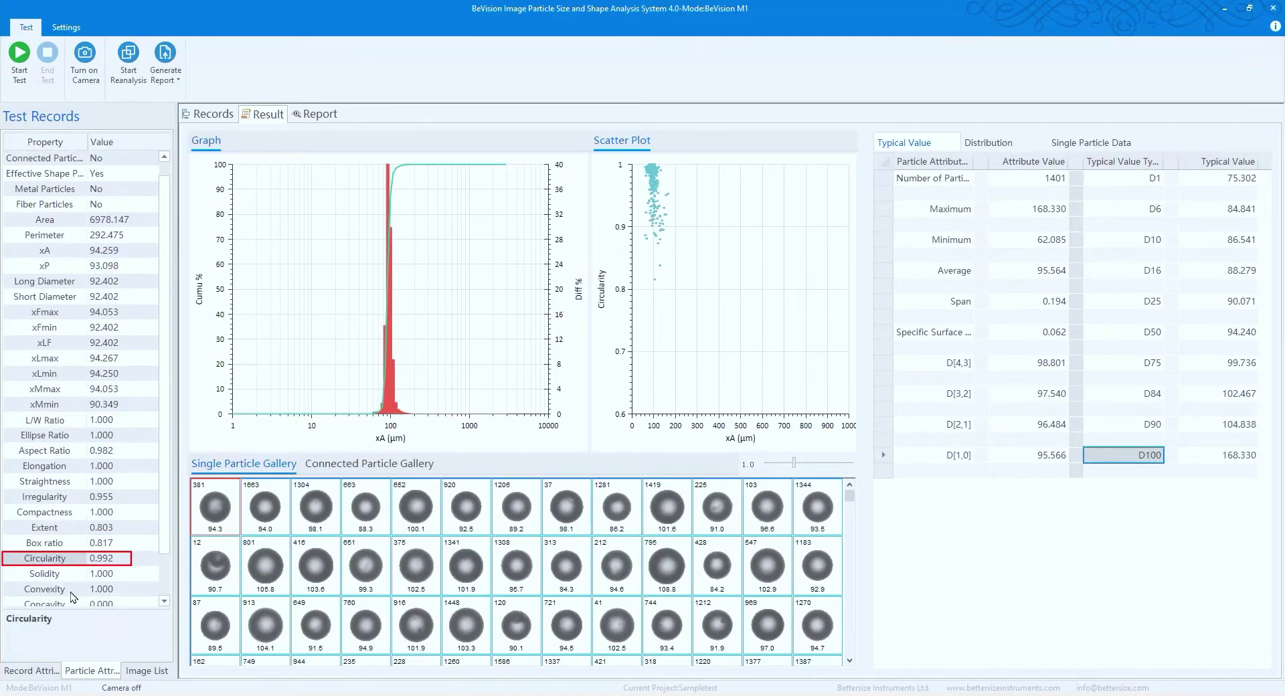
pyautogui.click(74, 590)
# Set the Particle Gallery sorting property to Circularity, apply it and confirm.
pyautogui.click(65, 27)
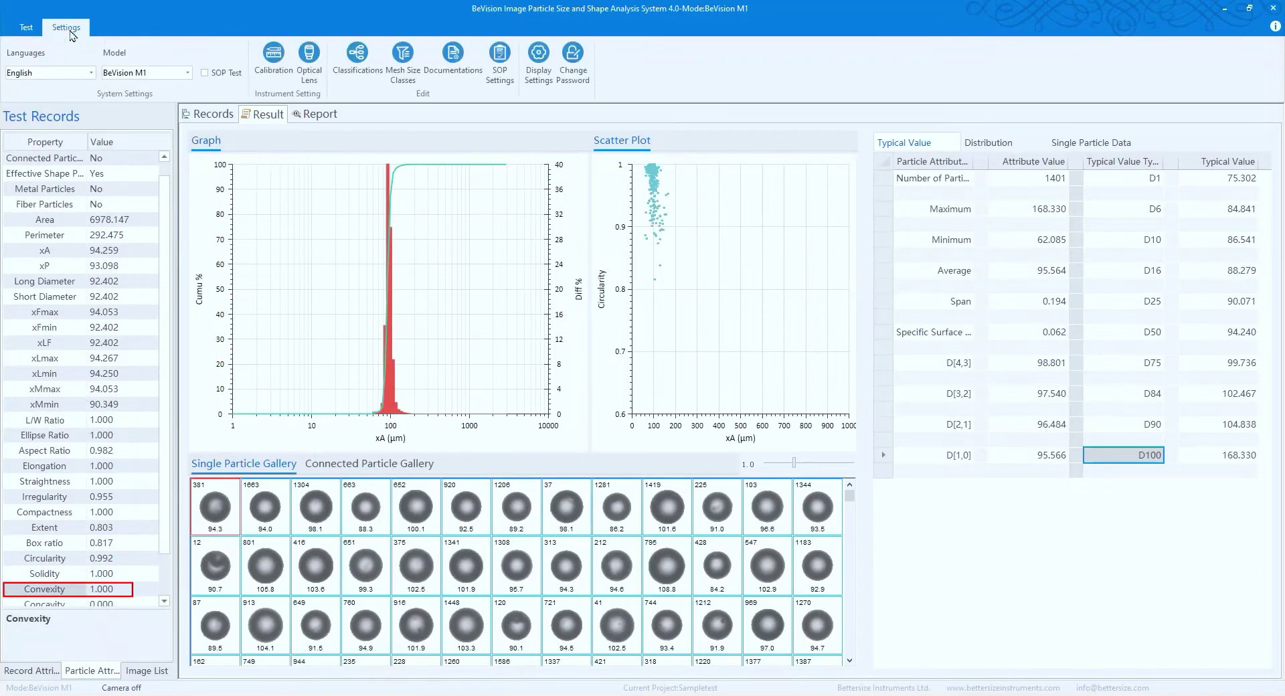
pyautogui.click(539, 63)
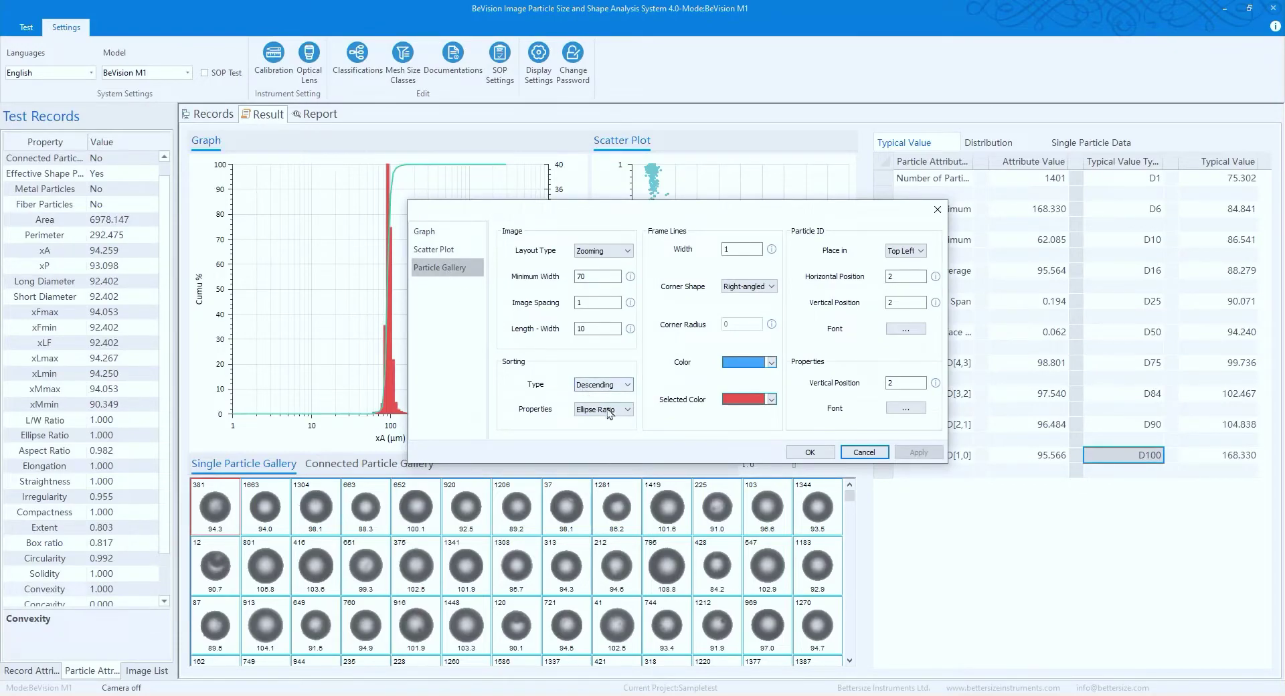
pyautogui.click(627, 410)
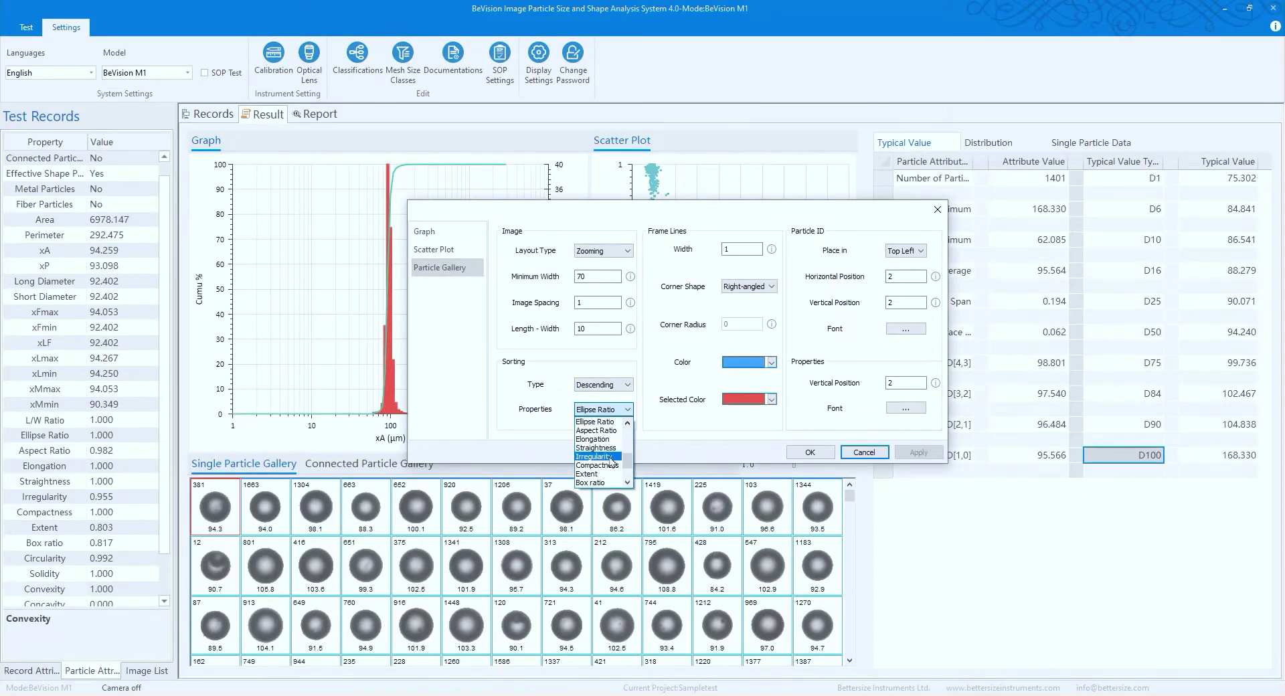
pyautogui.scroll(-1, 608, 469)
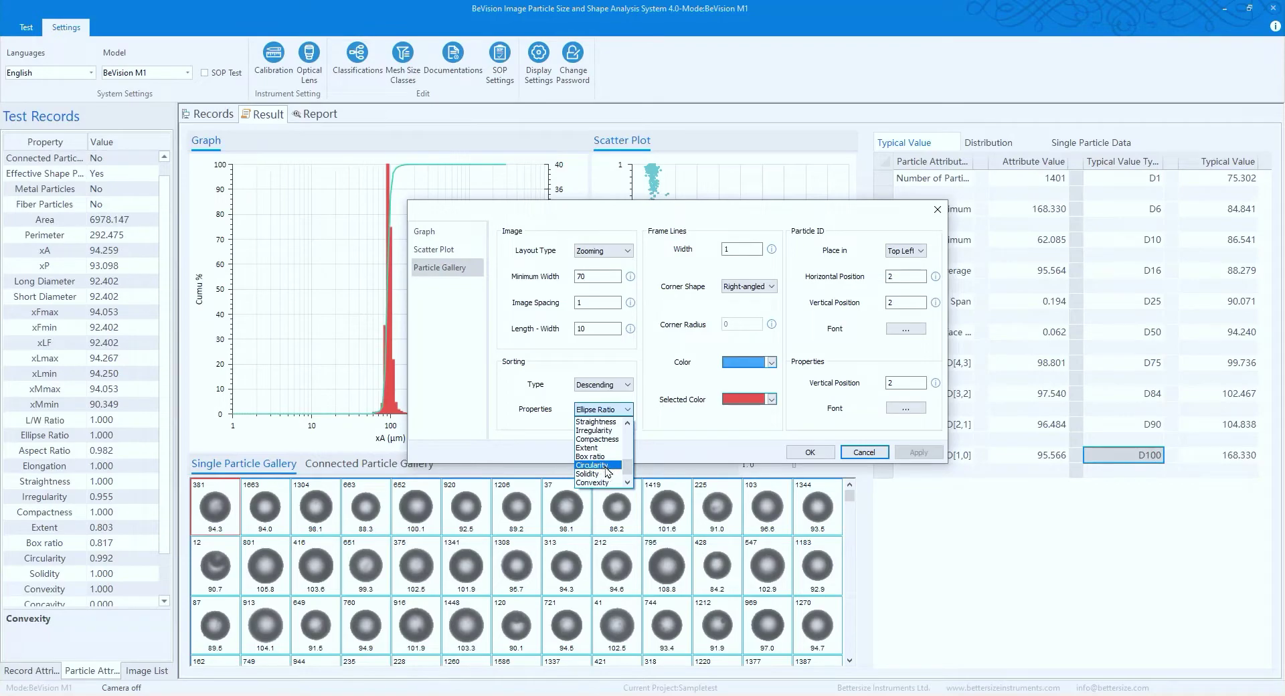
pyautogui.click(607, 473)
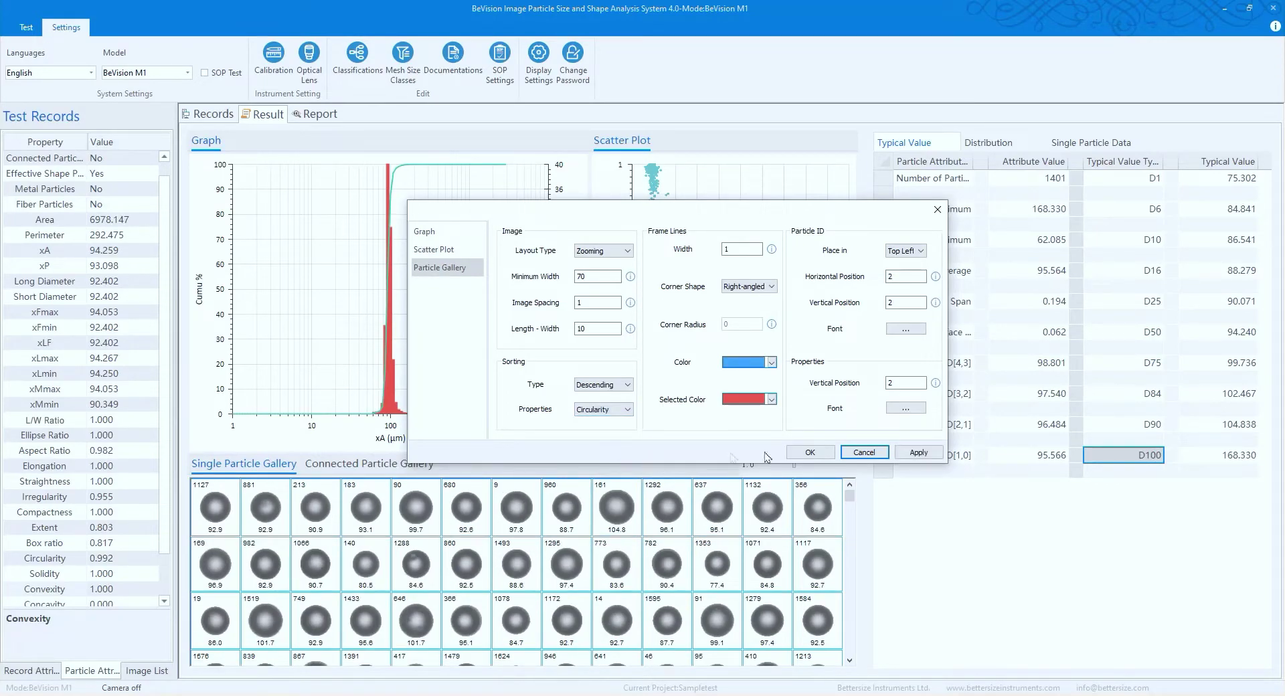
pyautogui.click(916, 454)
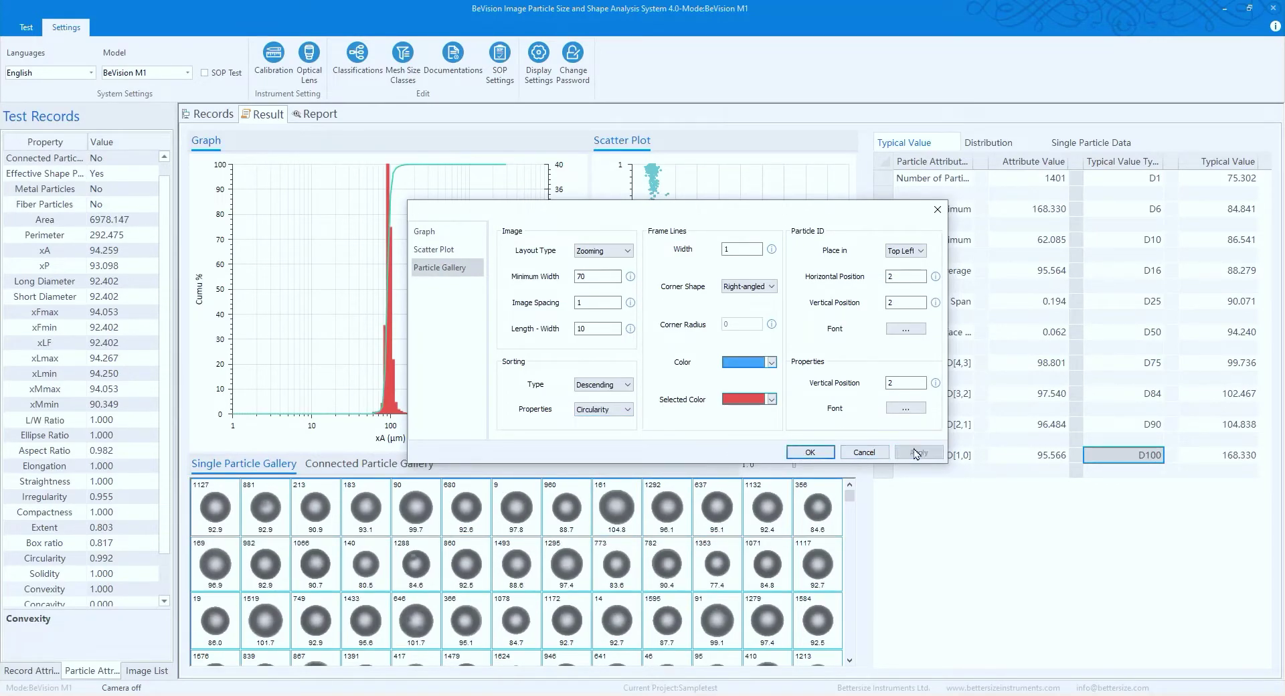
pyautogui.click(808, 453)
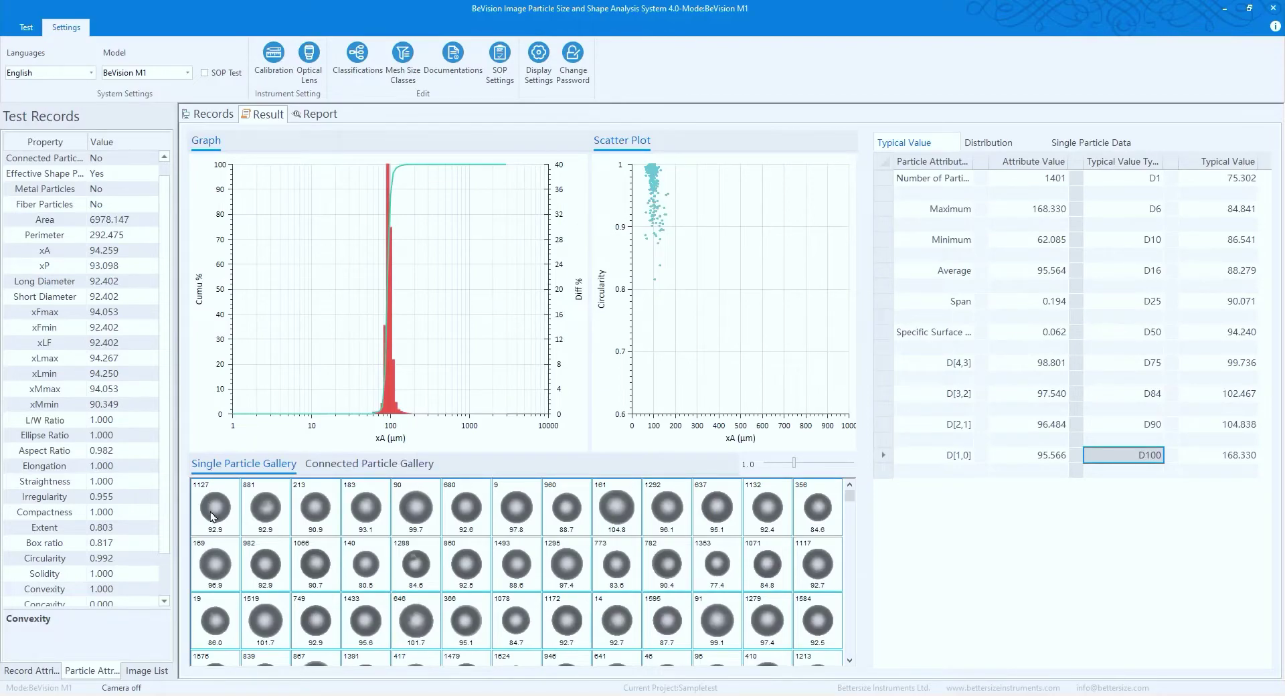
# Preview the Particle Analysis, Image, Abrasive and Sieving report templates, then edit the Sieving Report.
pyautogui.click(322, 116)
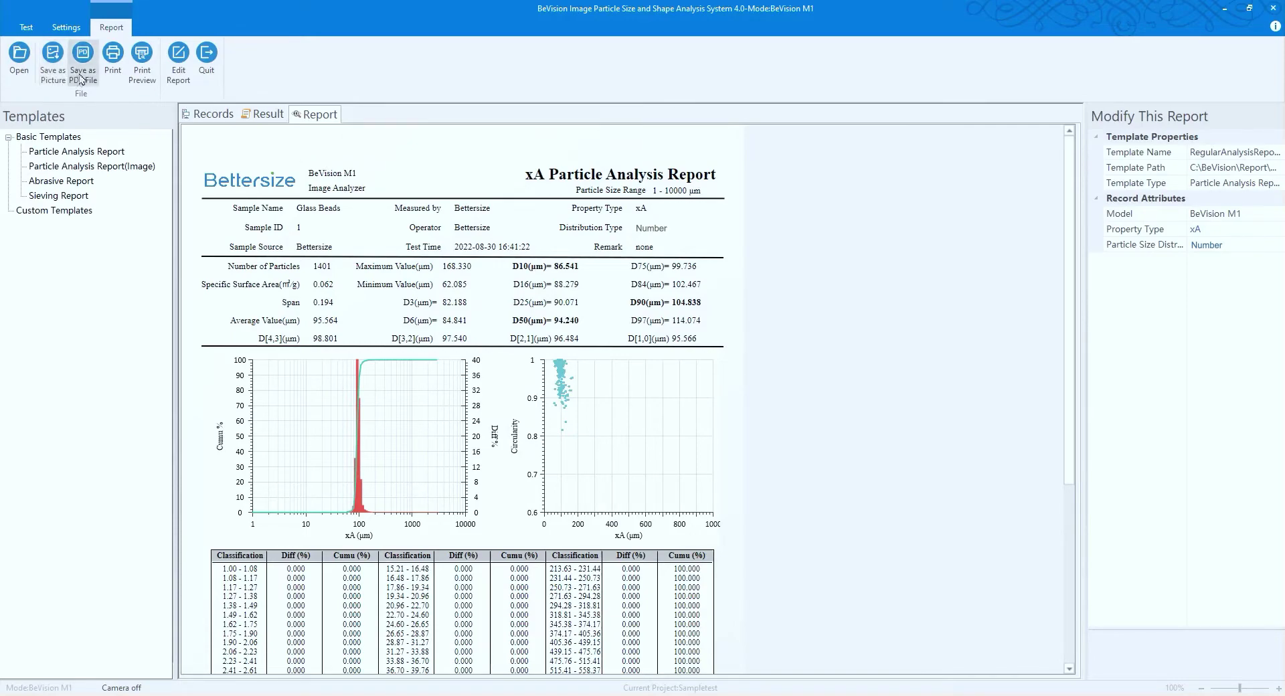
pyautogui.click(107, 156)
pyautogui.click(107, 167)
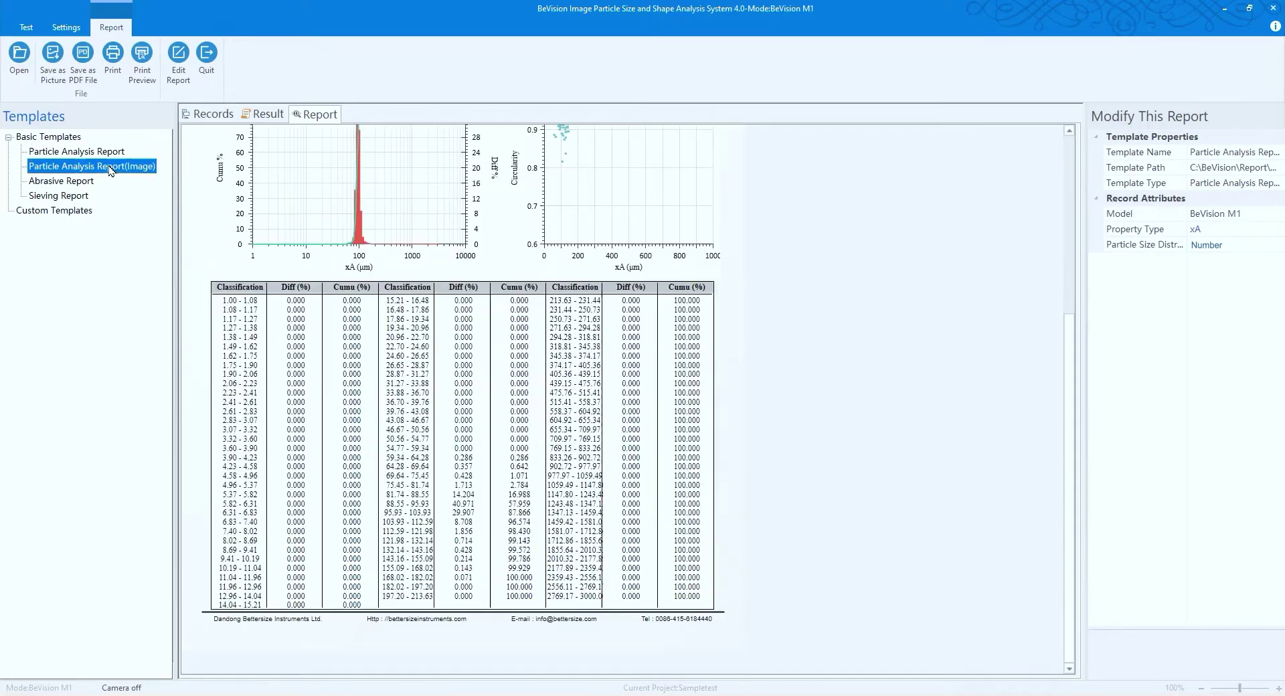
pyautogui.scroll(4, 350, 542)
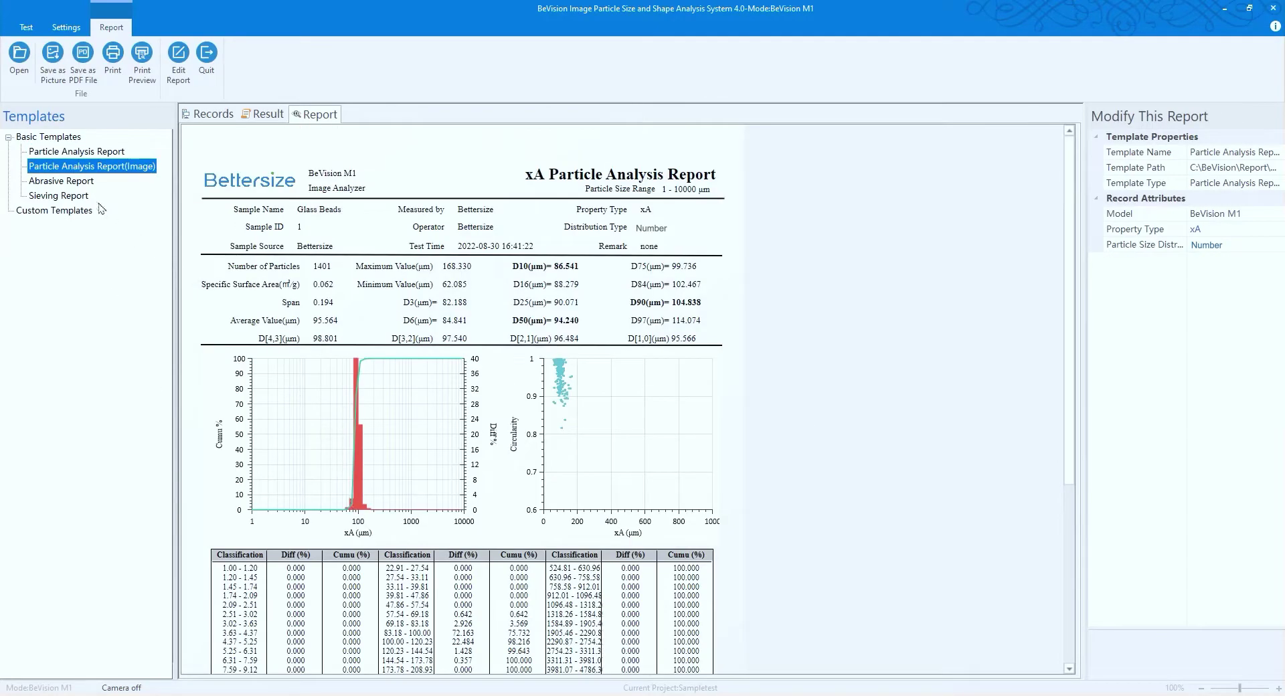
pyautogui.click(75, 183)
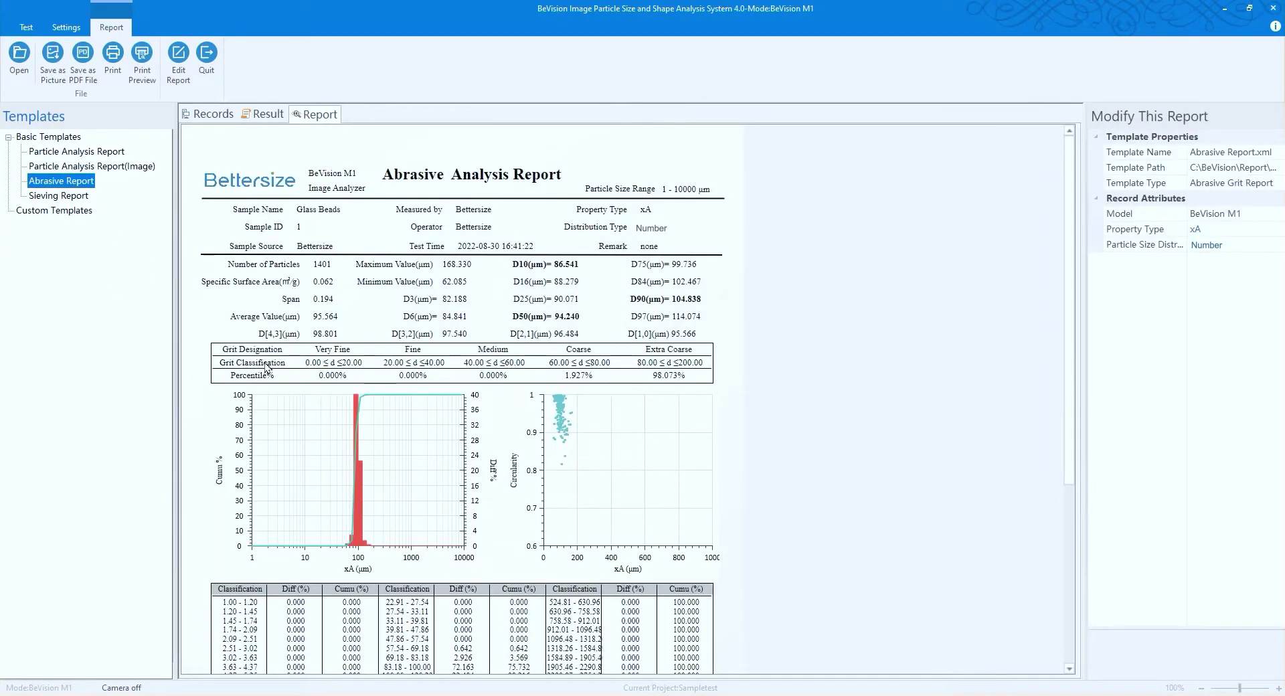
pyautogui.click(84, 194)
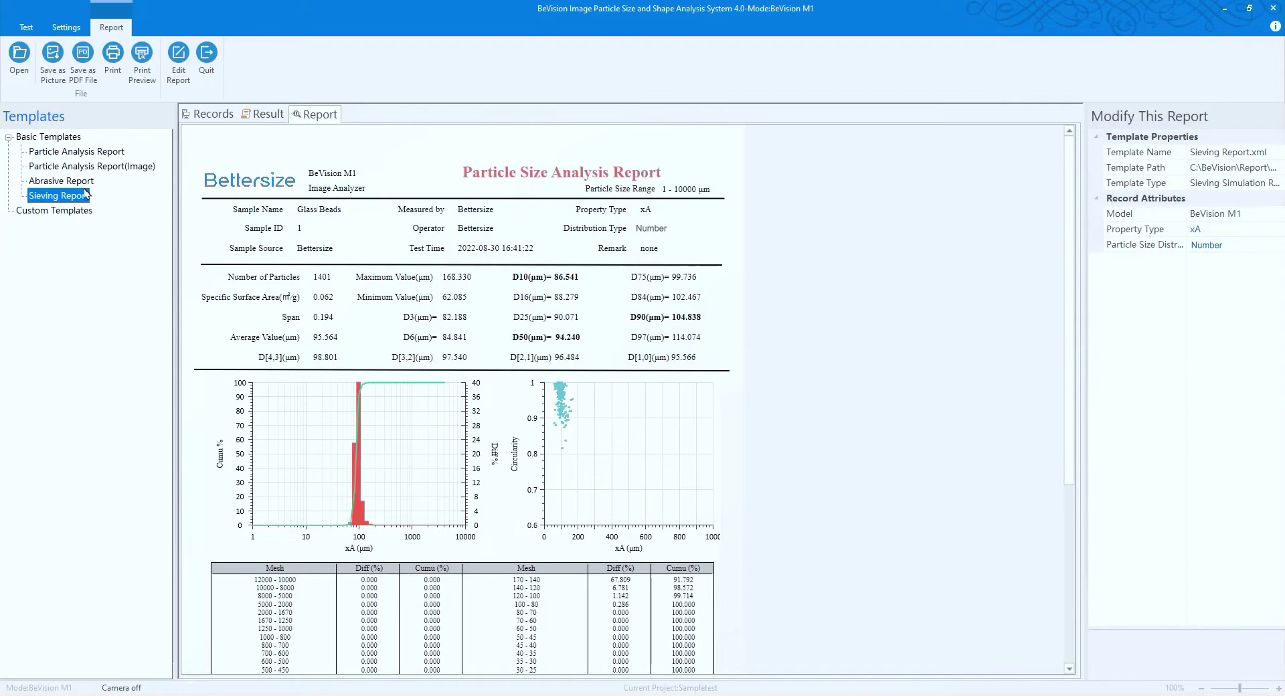
pyautogui.click(179, 57)
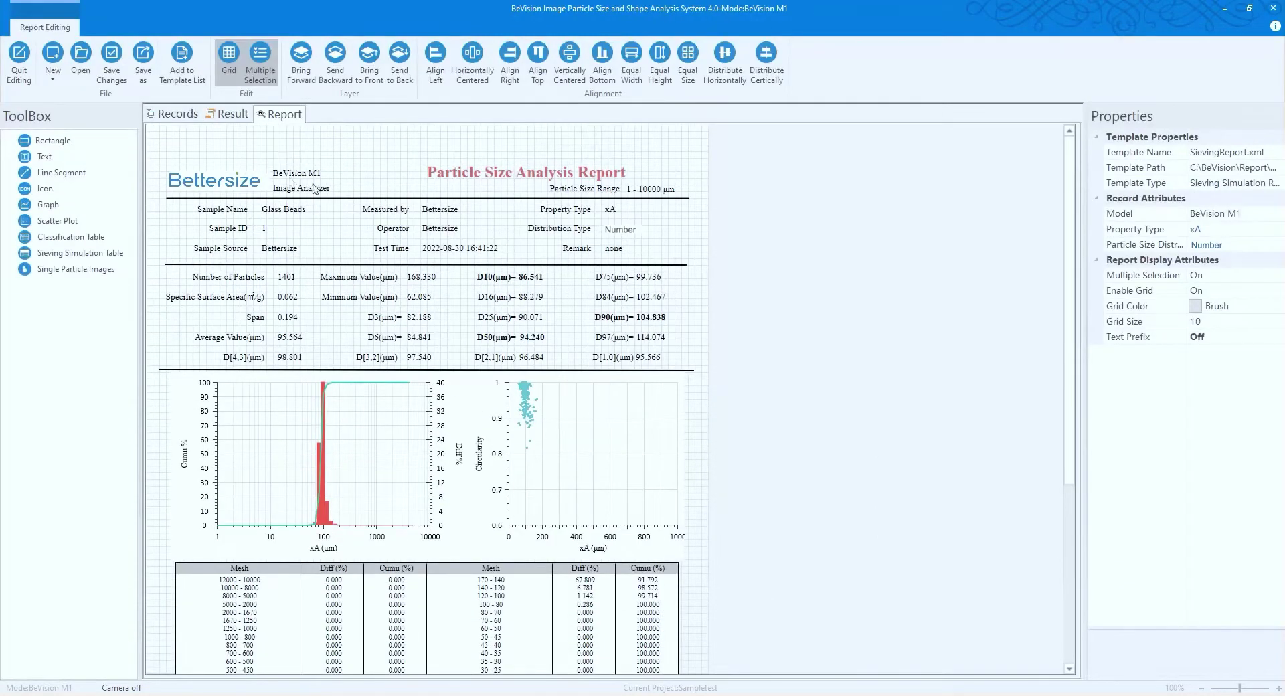
# Recolour the Particle Size Analysis Report title black and quit report editing.
pyautogui.click(502, 174)
pyautogui.click(1276, 291)
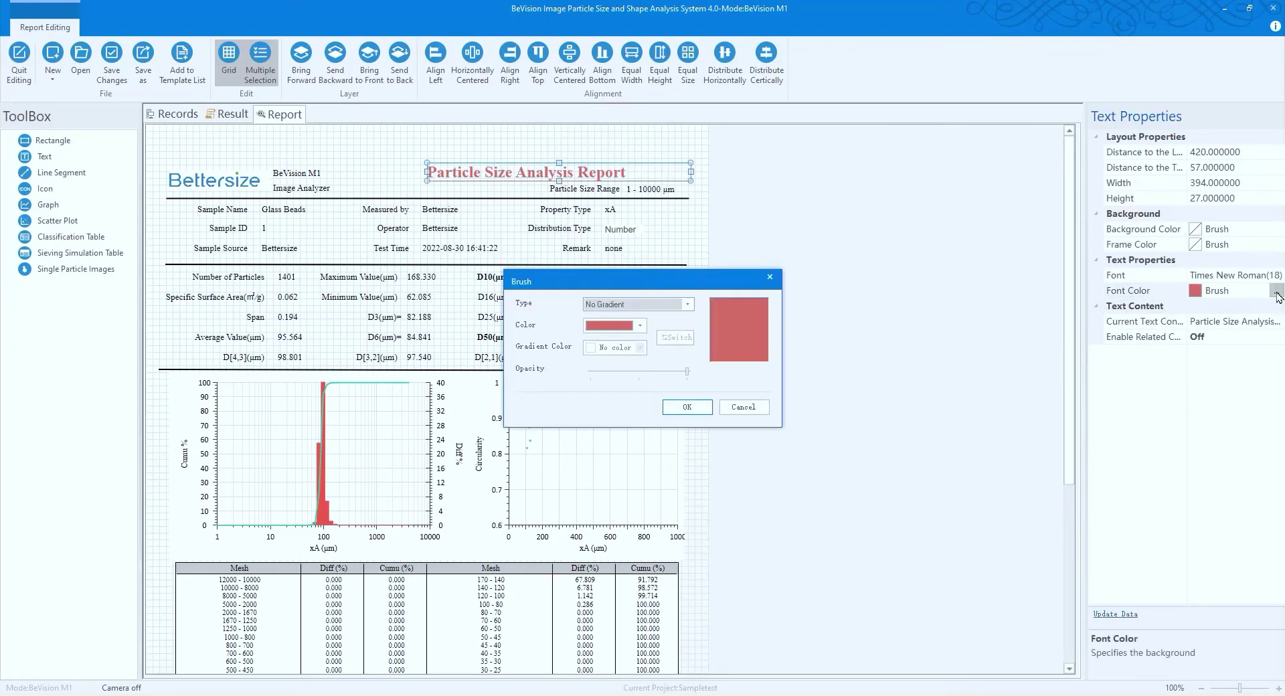
pyautogui.click(638, 329)
pyautogui.click(593, 361)
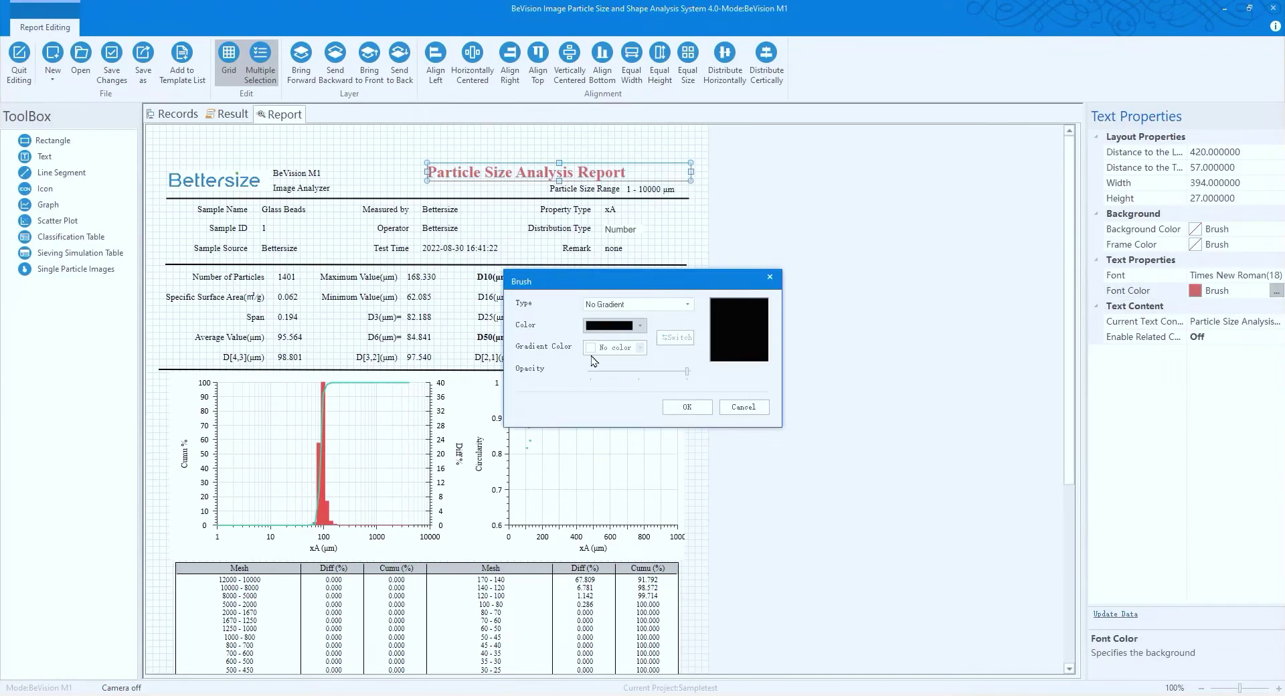
pyautogui.click(687, 407)
pyautogui.click(19, 61)
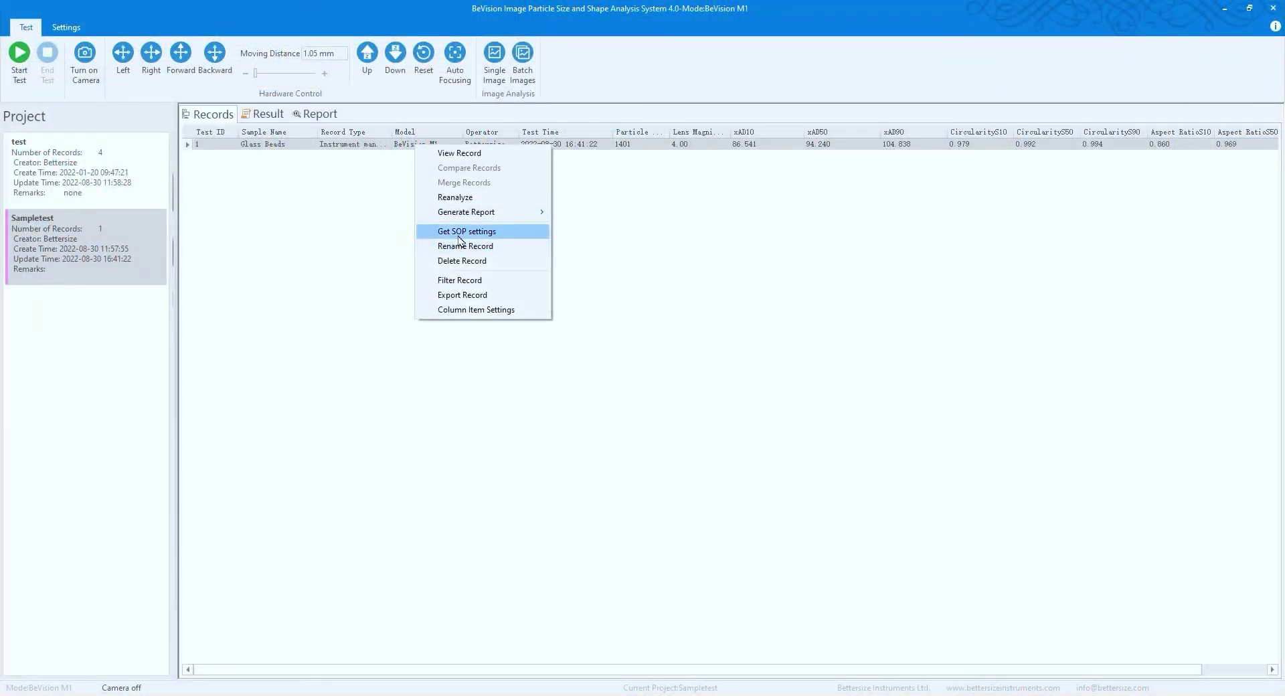
# Save the record's SOP settings with Panoramic Analysis mode as a new SOP named Panoramic.
pyautogui.click(459, 236)
pyautogui.click(202, 295)
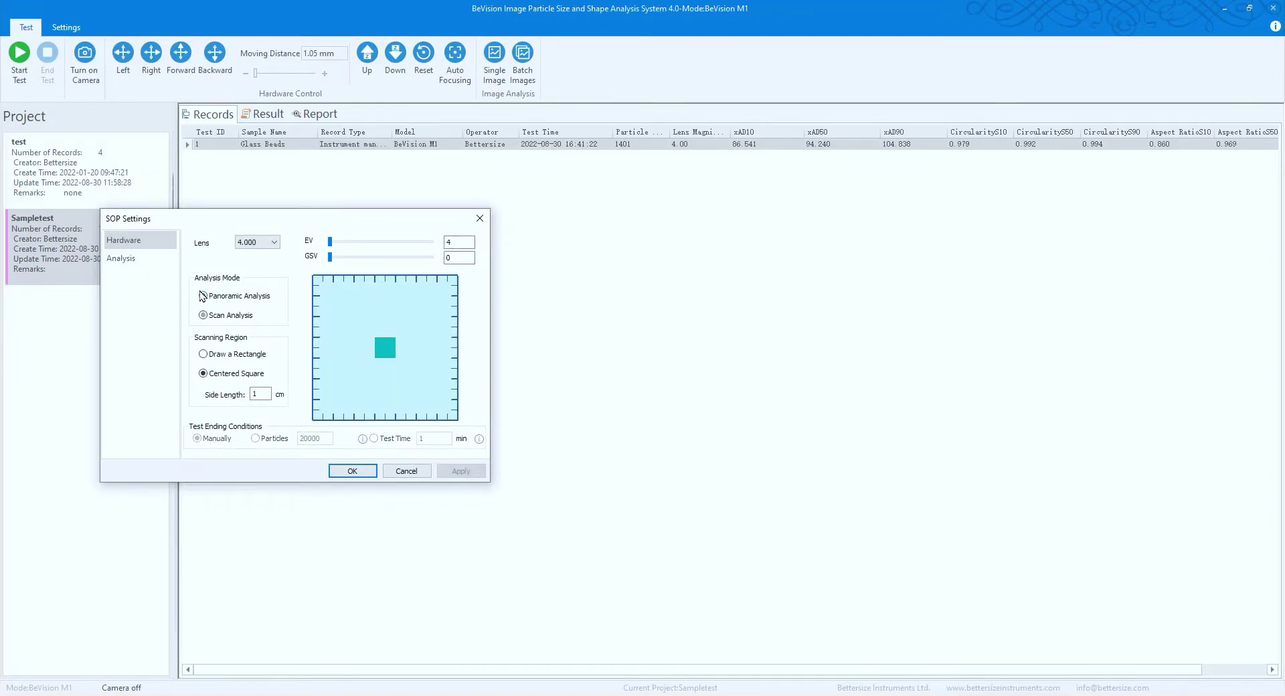
pyautogui.click(352, 471)
pyautogui.click(281, 379)
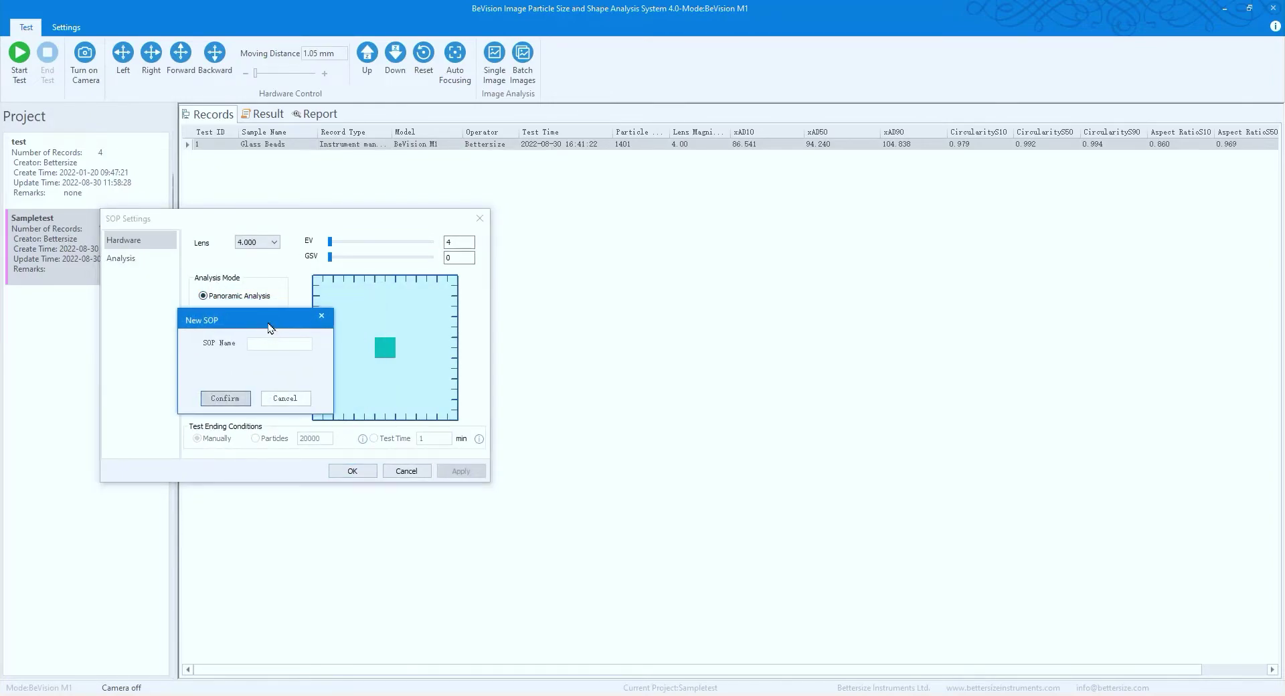
pyautogui.write('Panoramic')
pyautogui.click(233, 396)
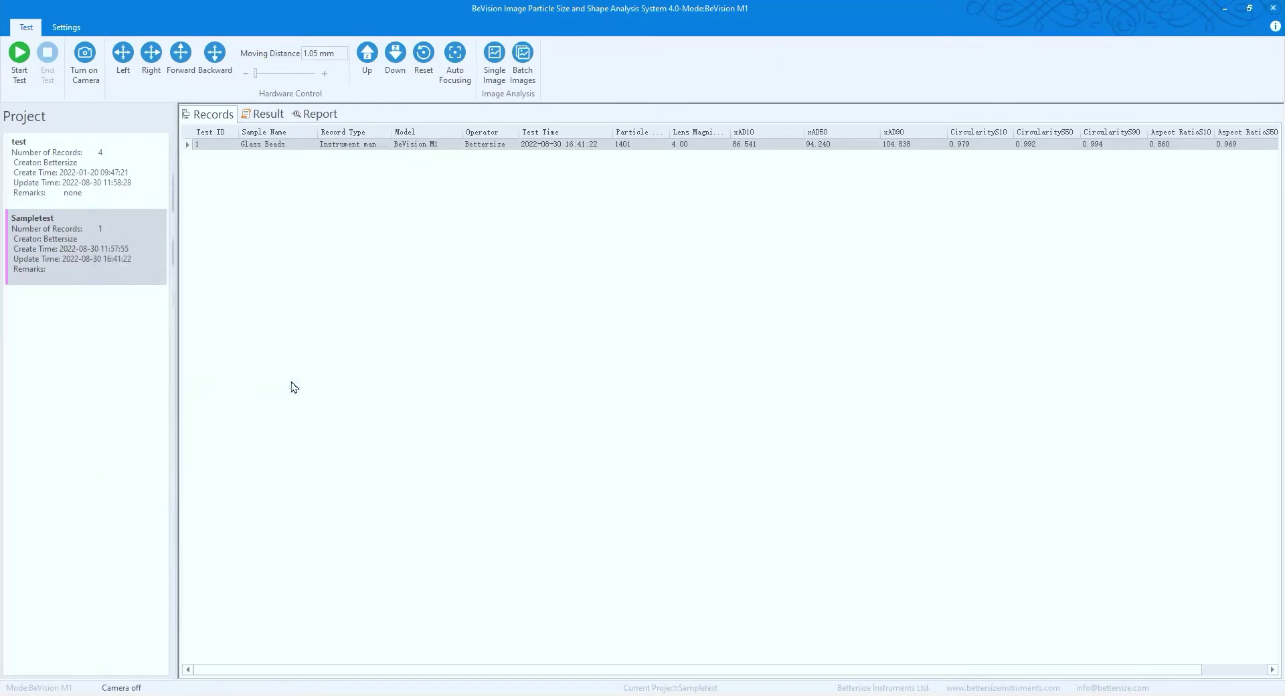
# Start a new Glass Beads test using the Panoramic SOP and begin scanning.
pyautogui.click(64, 26)
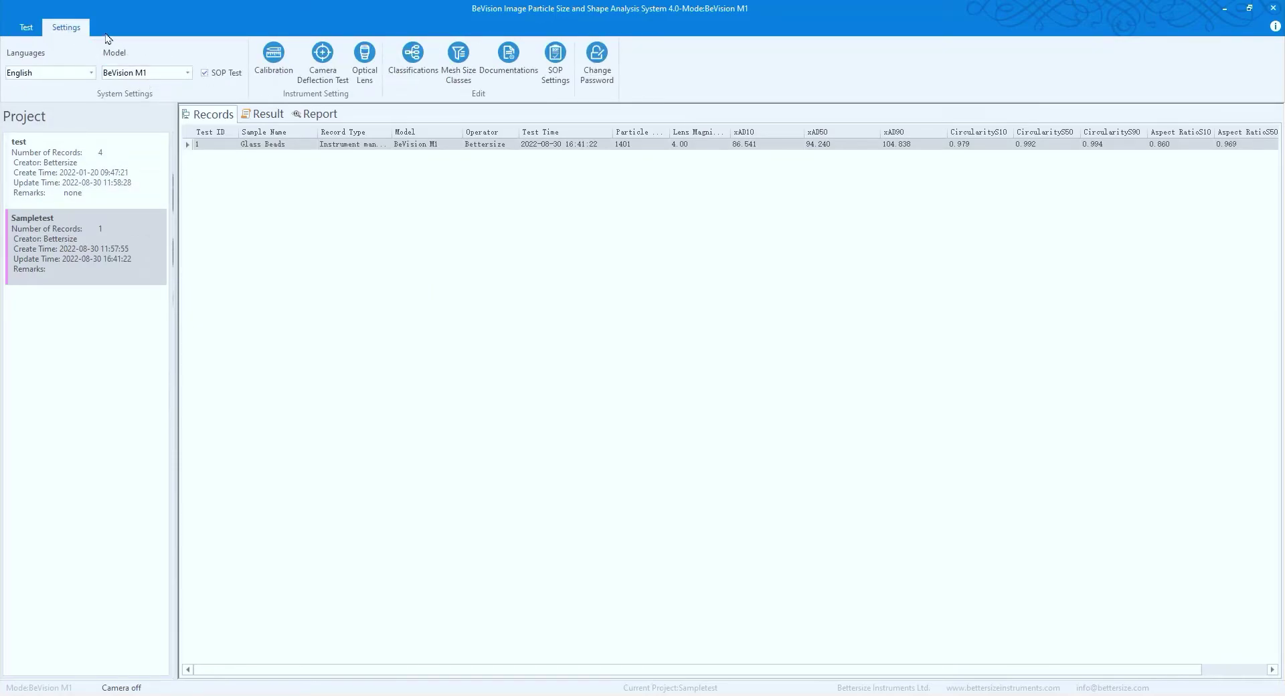
pyautogui.click(26, 26)
pyautogui.click(19, 63)
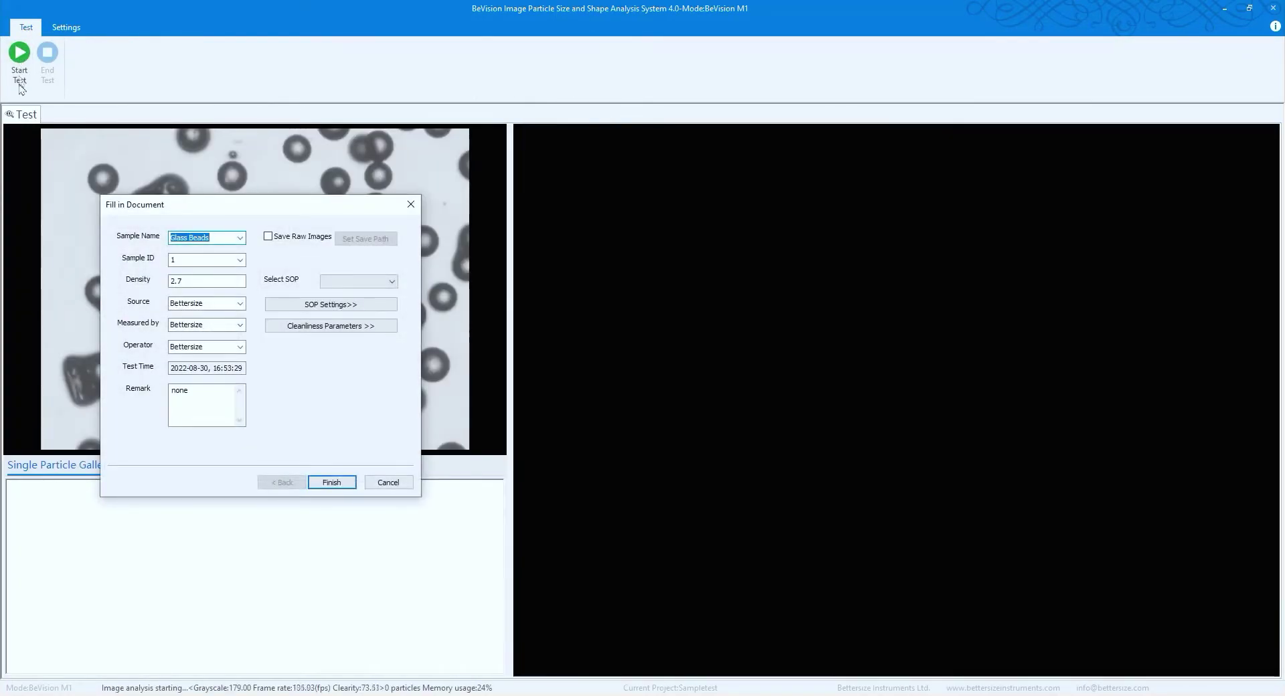
pyautogui.click(364, 287)
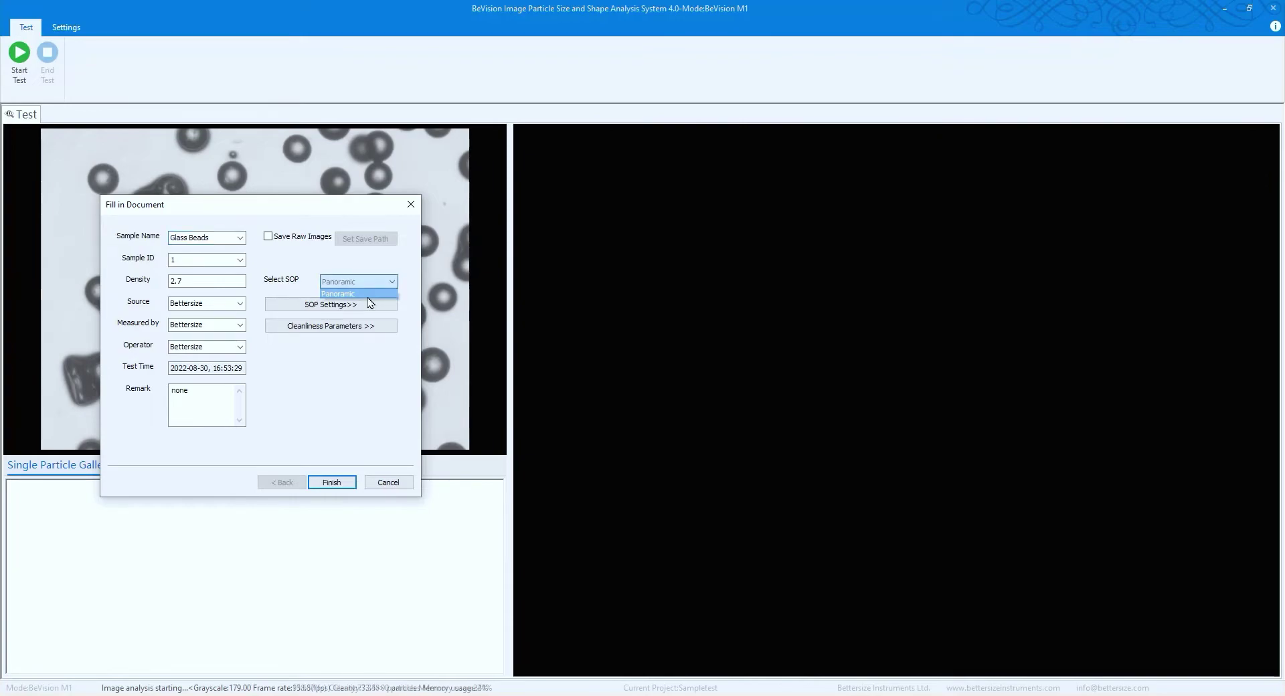
pyautogui.click(344, 292)
pyautogui.click(331, 483)
pyautogui.moveTo(677, 301); pyautogui.dragTo(346, 525)
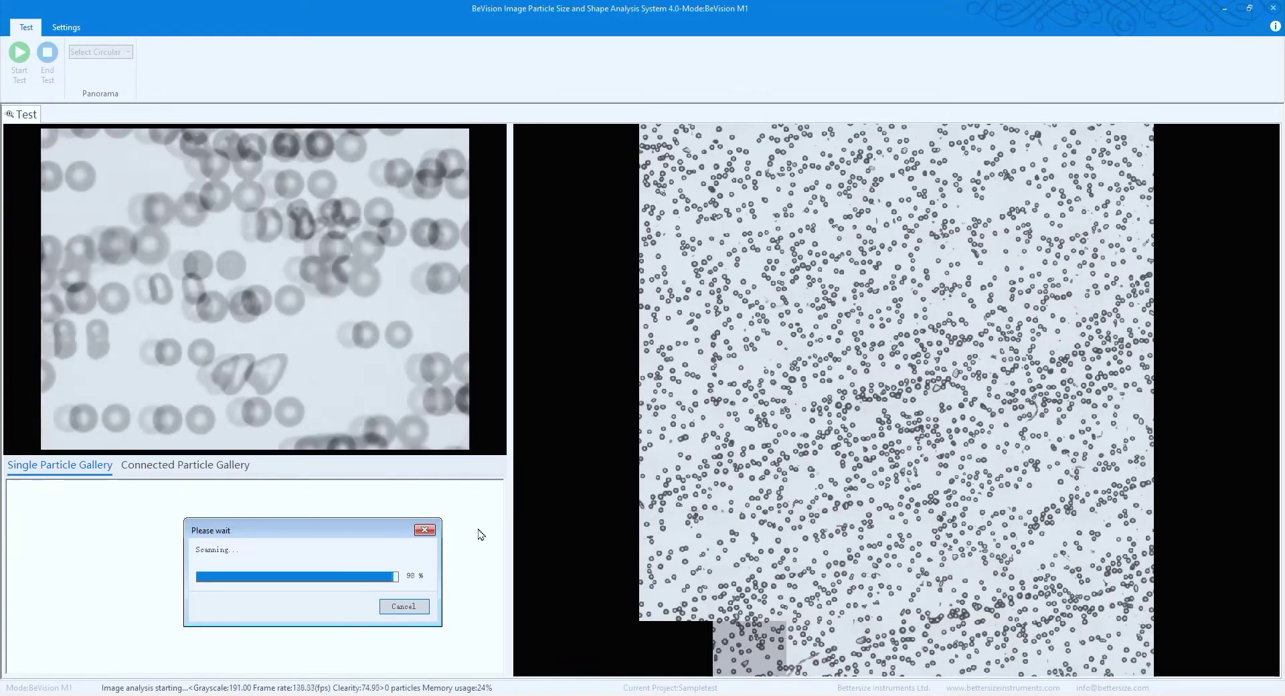
# Select a circular panorama area, then end the test as record 11 (1105 particles).
pyautogui.click(115, 51)
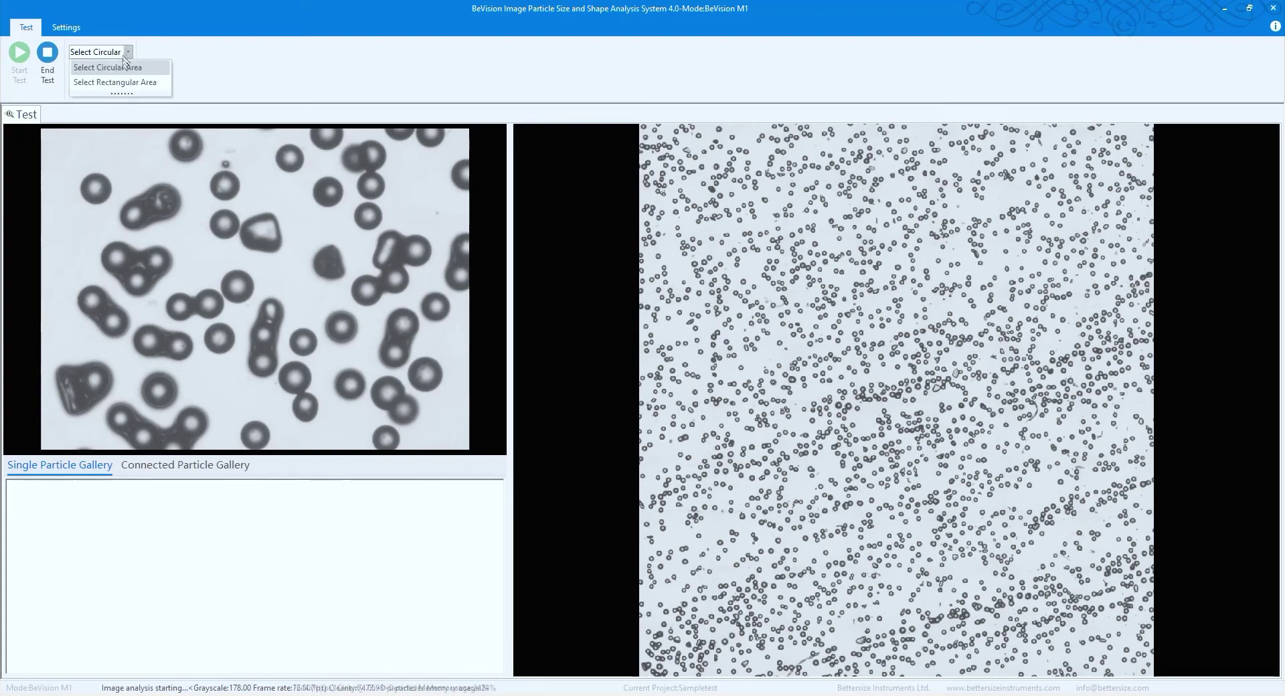
pyautogui.click(100, 80)
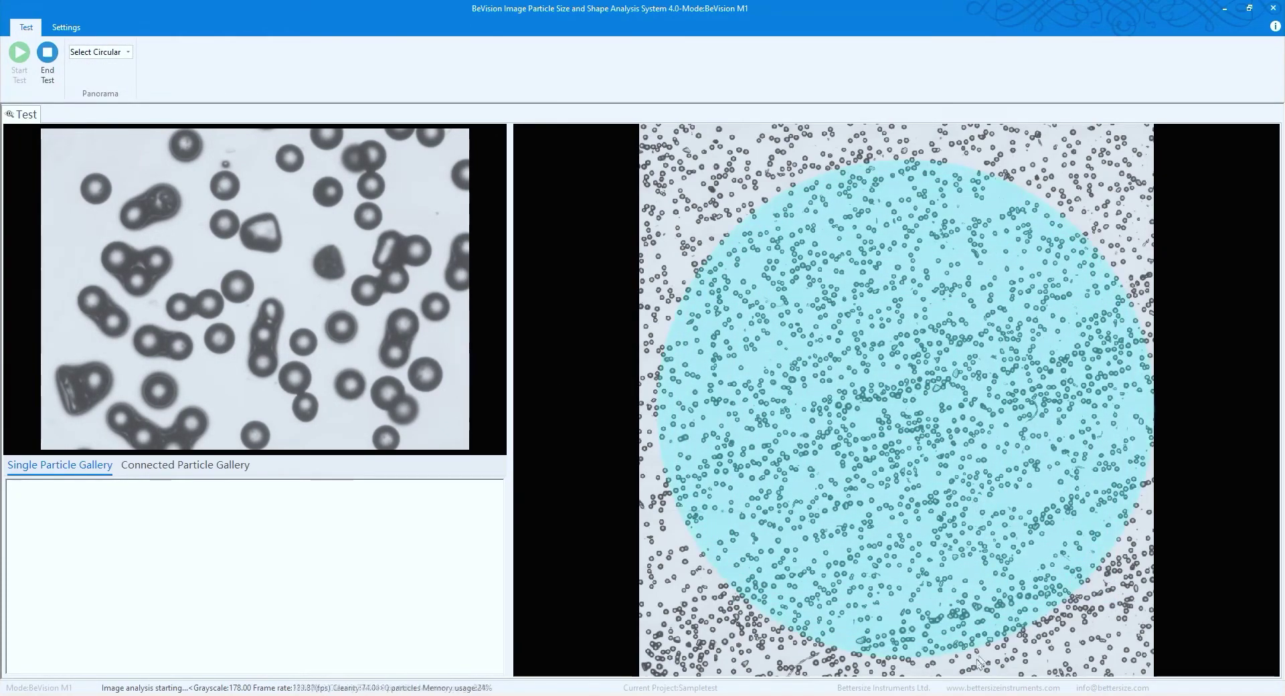
pyautogui.click(45, 61)
pyautogui.click(615, 385)
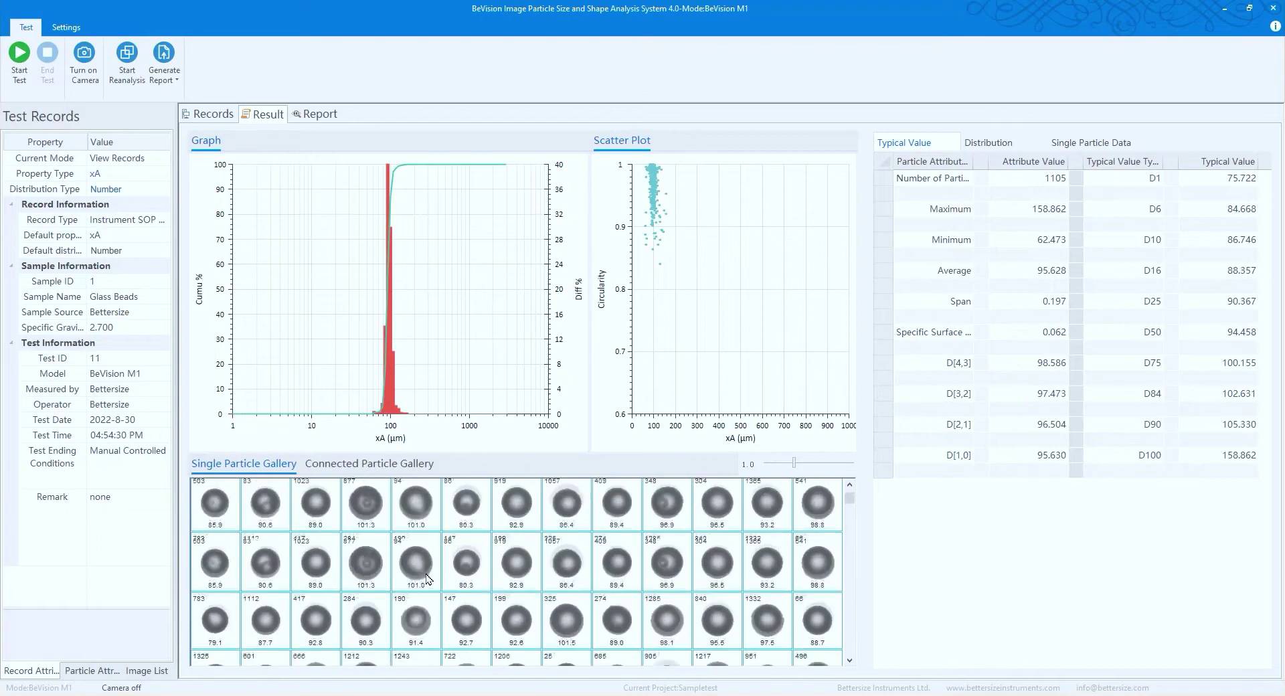
# Preview the ISO 16232 Cleanliness Report for the panoramic Glass Beads record.
pyautogui.click(314, 114)
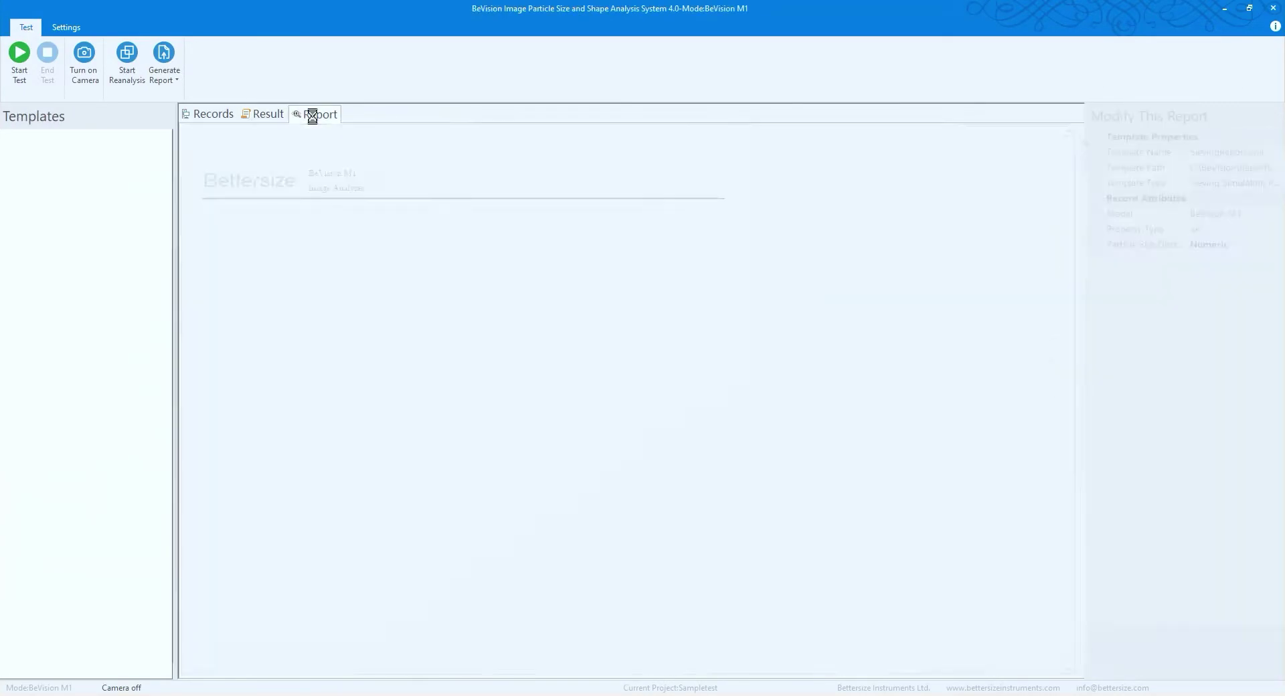
pyautogui.click(147, 184)
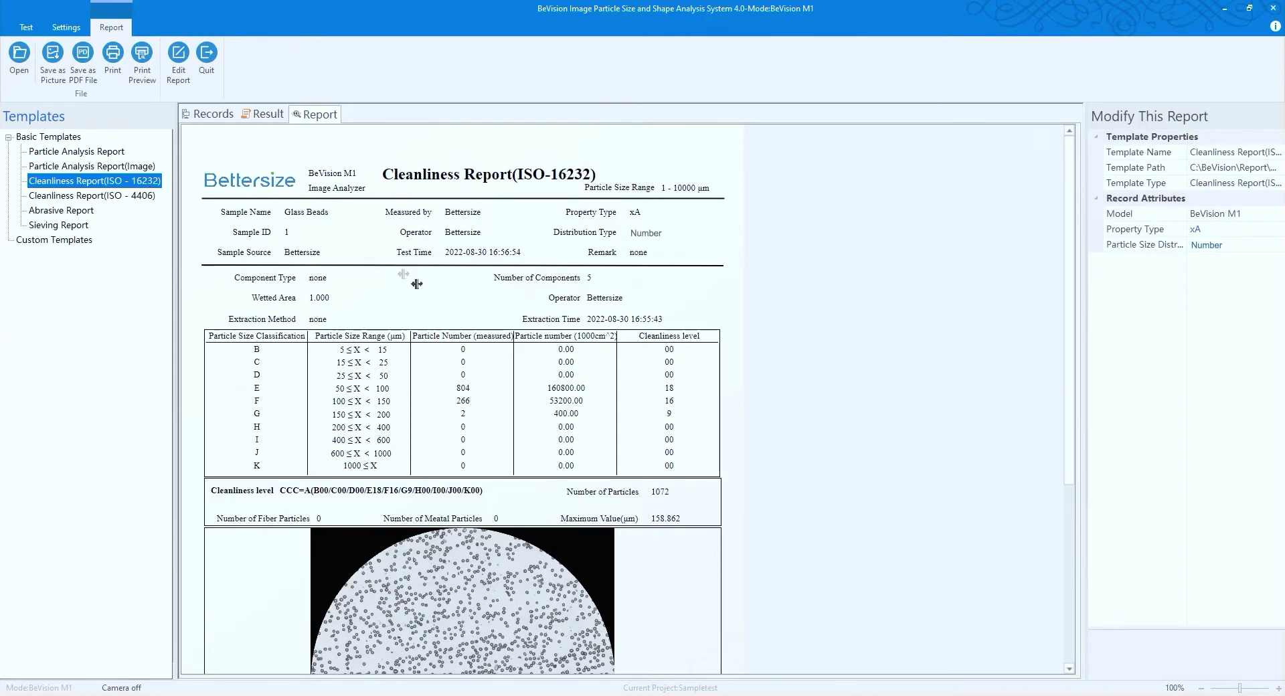
# Compare both Glass Beads records and view their Comparative Result Report (average D50 94.245 µm).
pyautogui.click(214, 114)
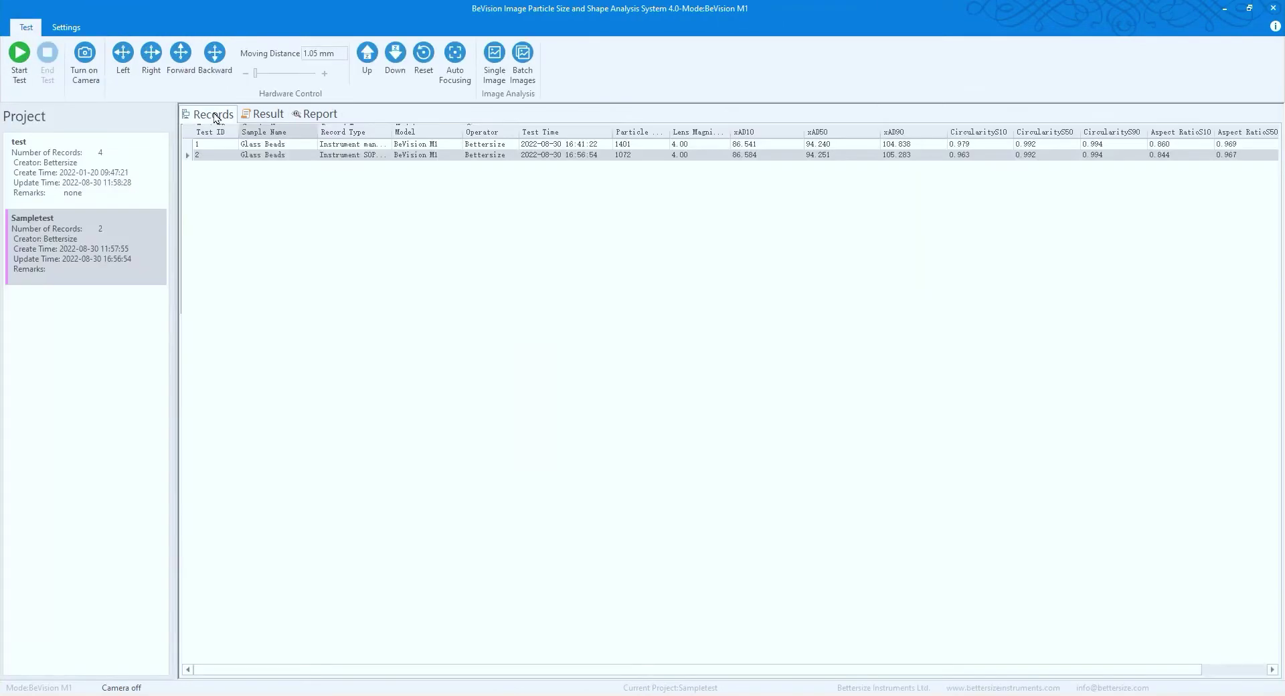
pyautogui.rightClick(238, 156)
pyautogui.click(268, 175)
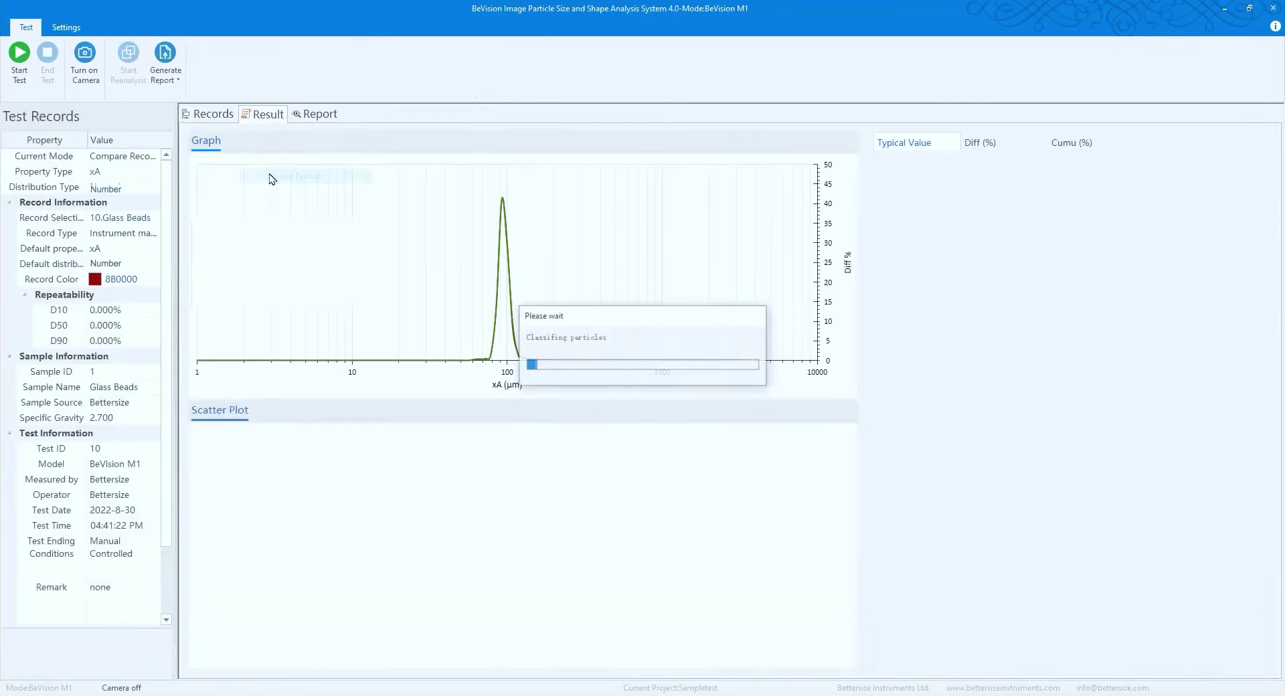
pyautogui.click(314, 115)
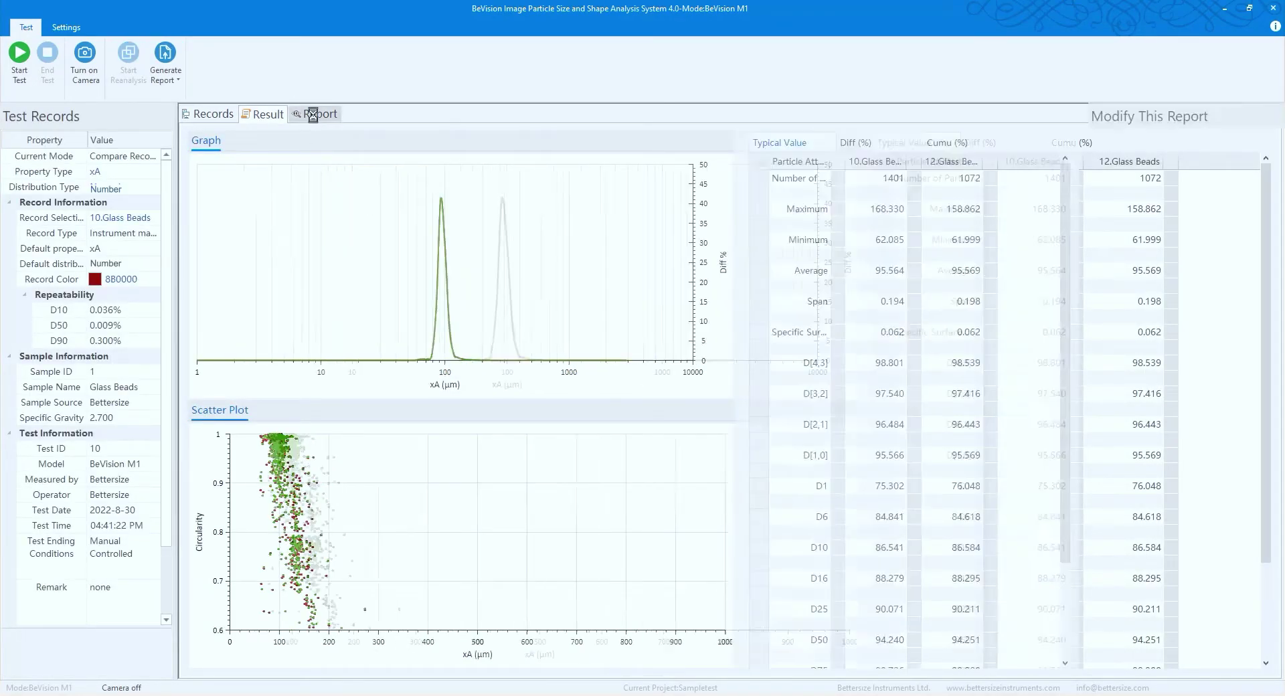
pyautogui.scroll(3, 460, 306)
pyautogui.scroll(2, 472, 348)
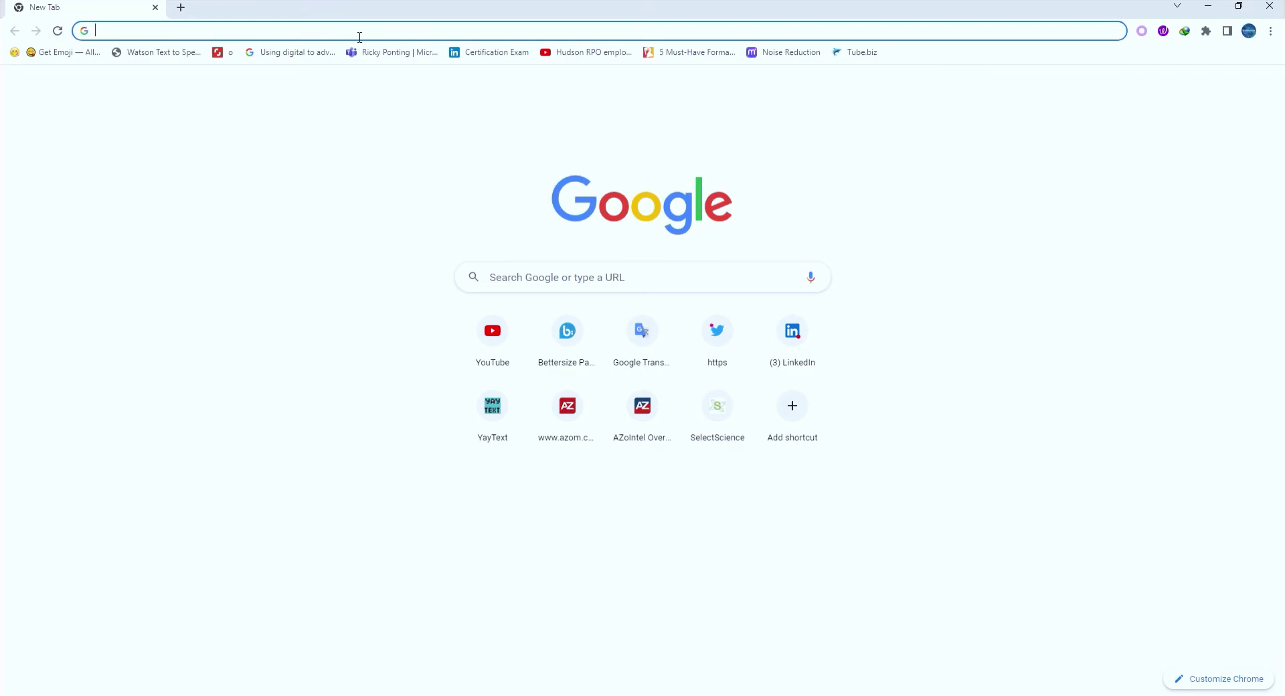
pyautogui.write('www.')
pyautogui.write('better')
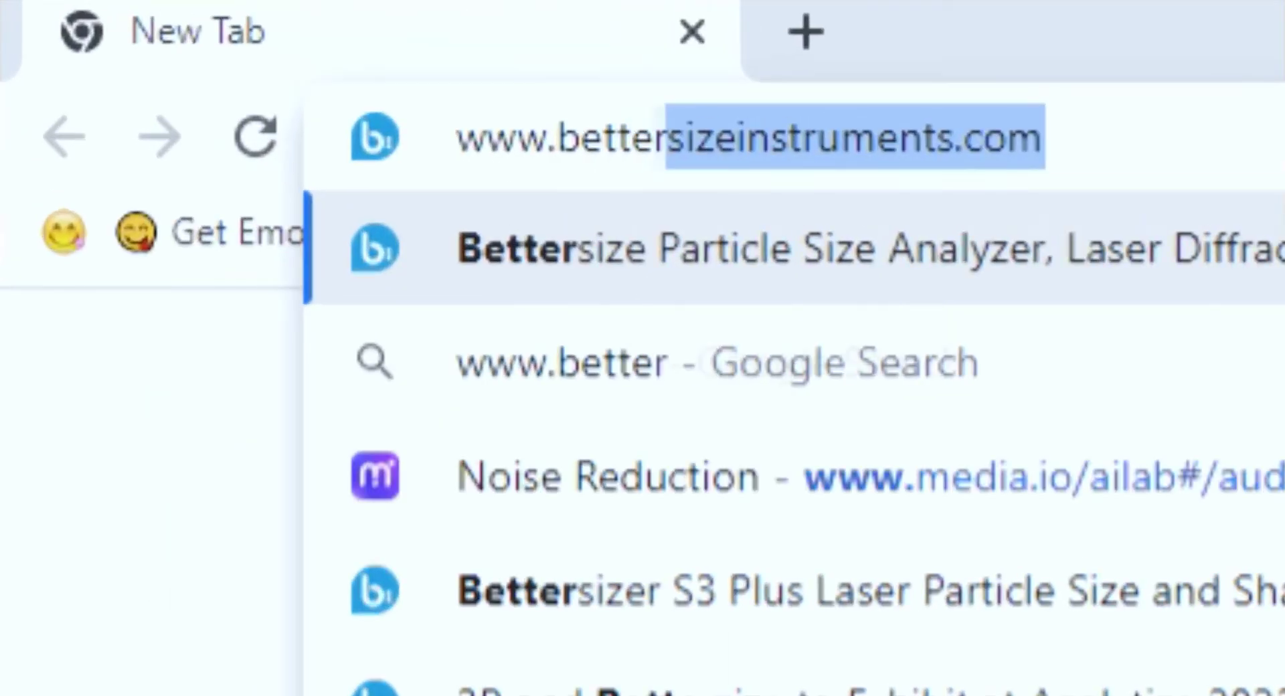
pyautogui.write('sizeinstruments.')
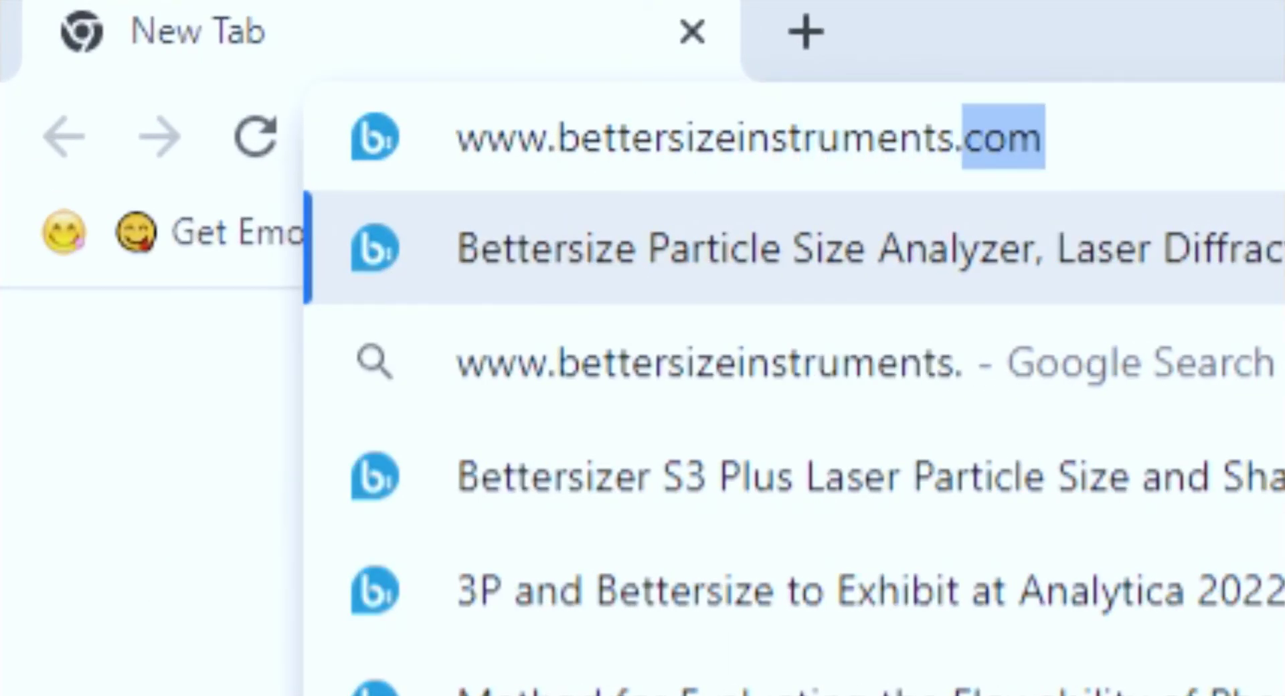
pyautogui.write('com')
pyautogui.press('Return')
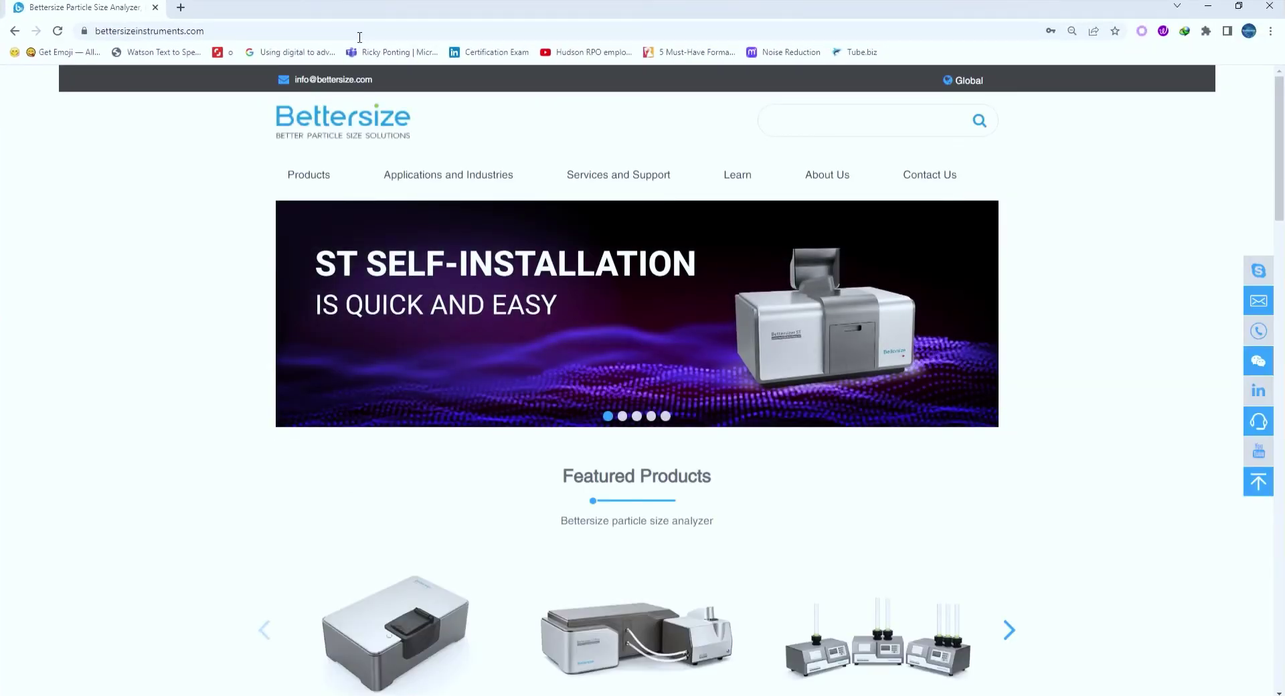